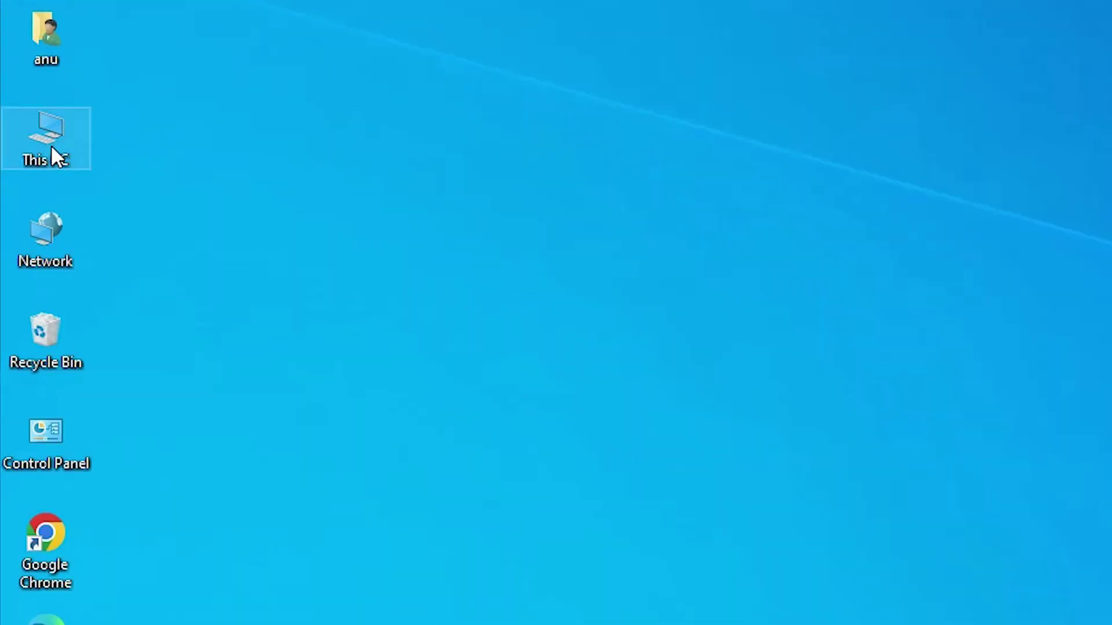
# Step: View the computer's system information from This PC's properties, then close it
pyautogui.rightClick(51, 146)
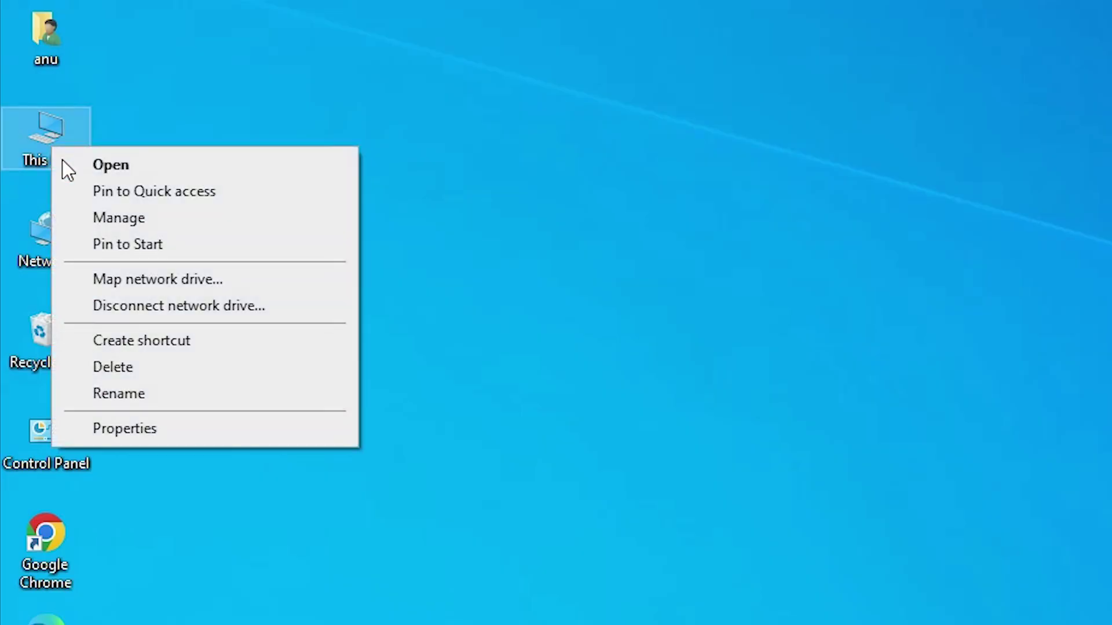
pyautogui.click(137, 427)
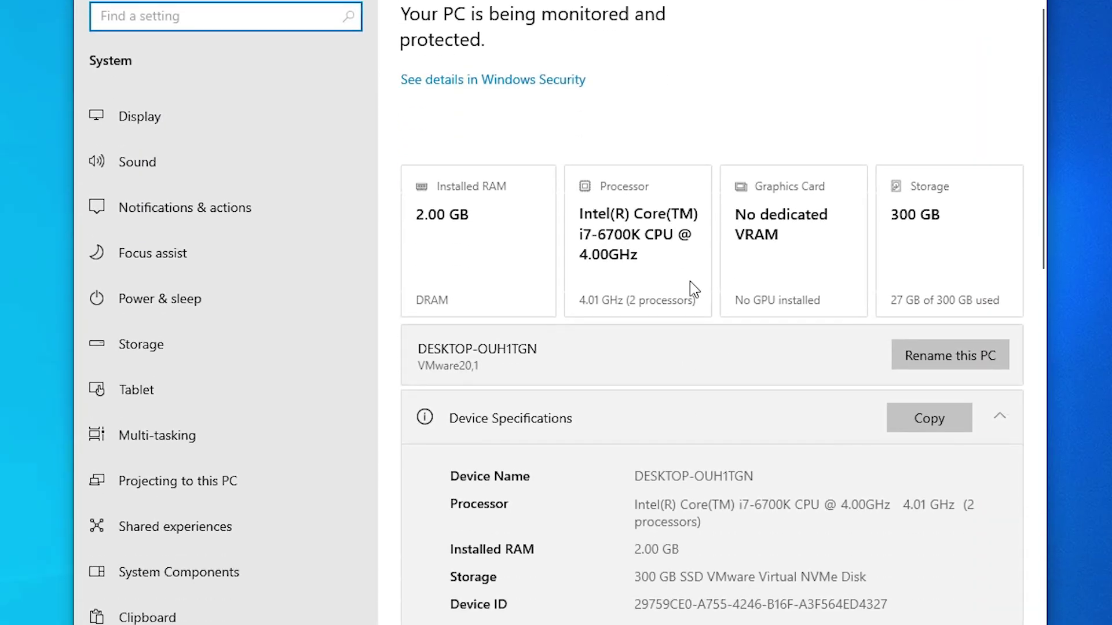
pyautogui.scroll(-4, 672, 343)
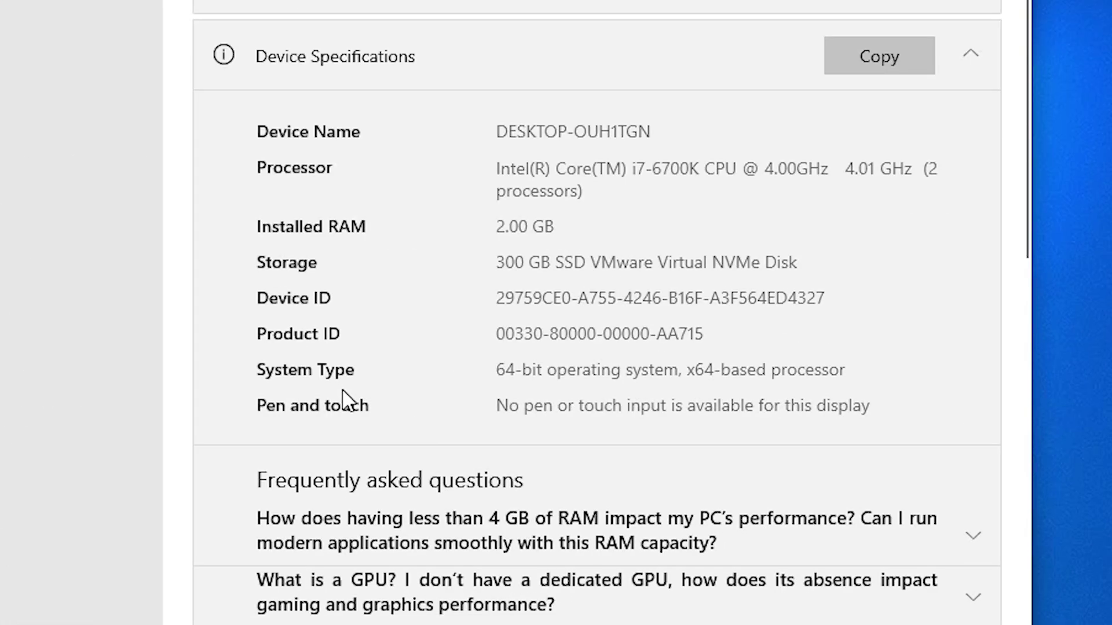
pyautogui.scroll(-3, 343, 390)
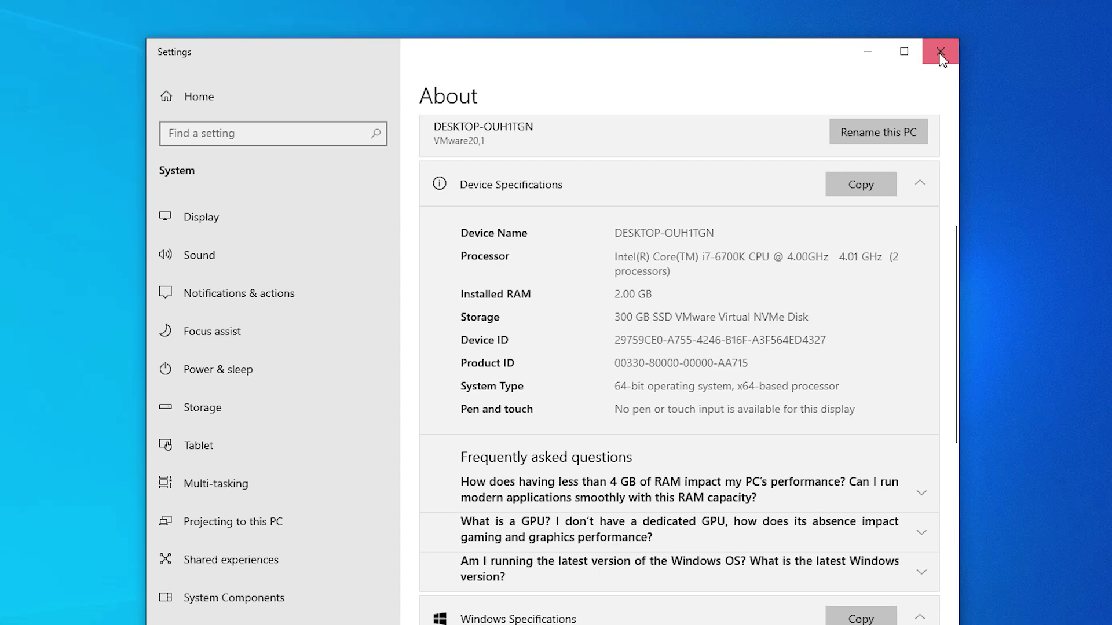
pyautogui.click(940, 54)
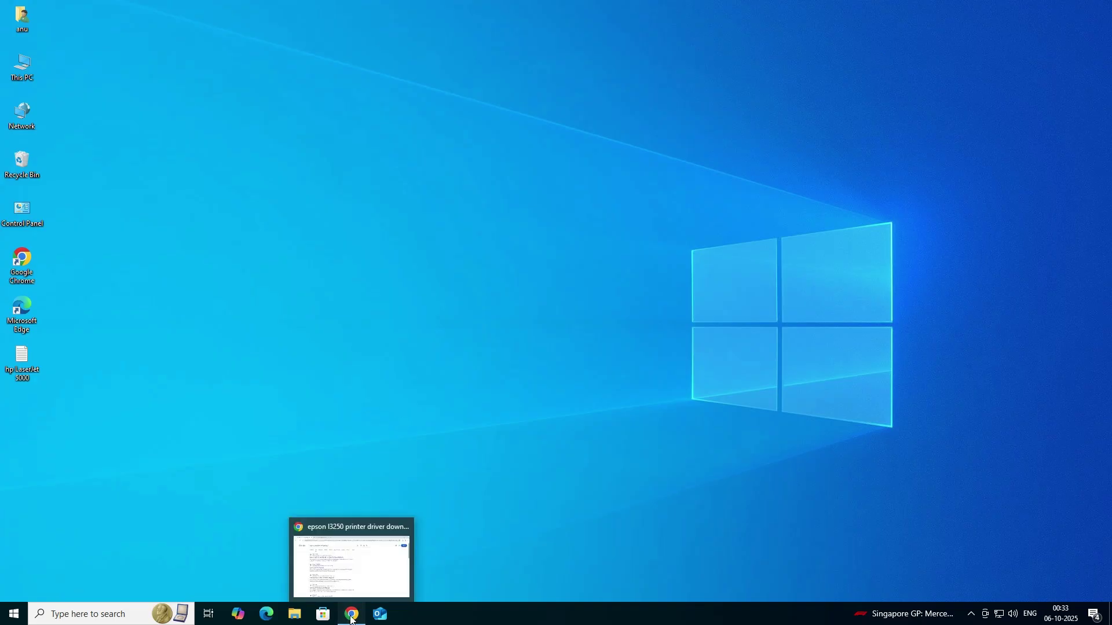
# Step: Return to Chrome and rerun the 'epson l3250 printer driver download' search
pyautogui.click(352, 556)
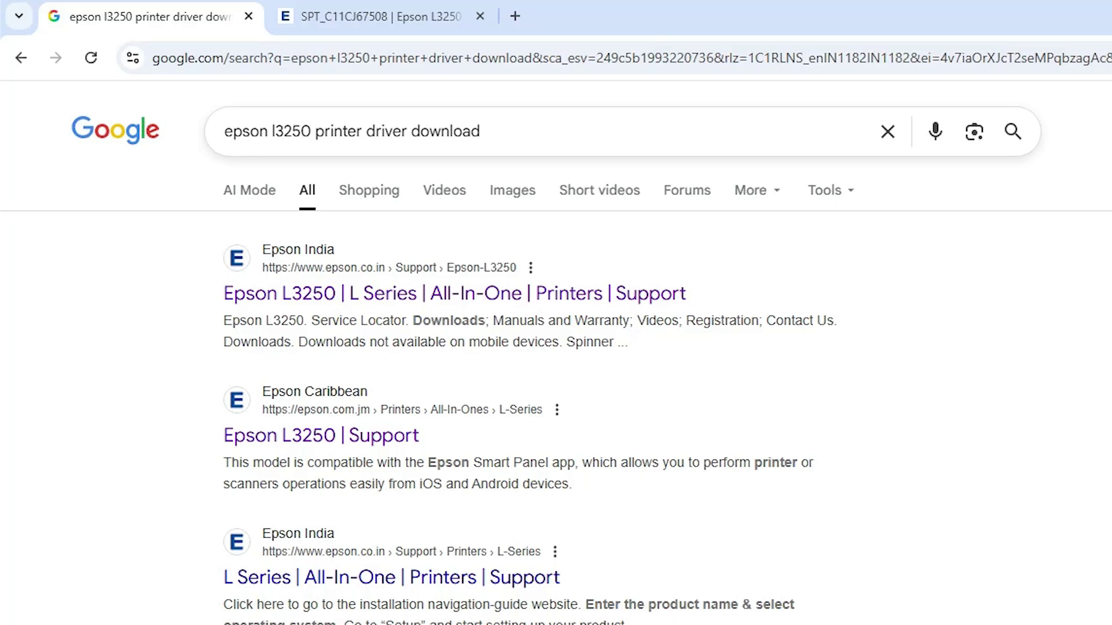
pyautogui.click(481, 130)
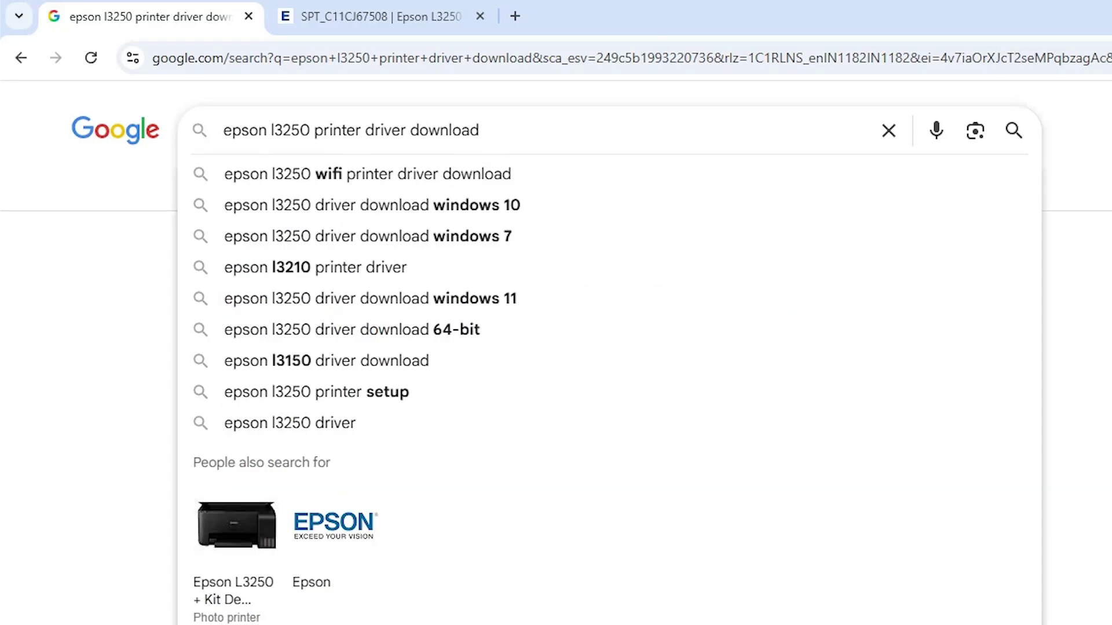
pyautogui.press('Return')
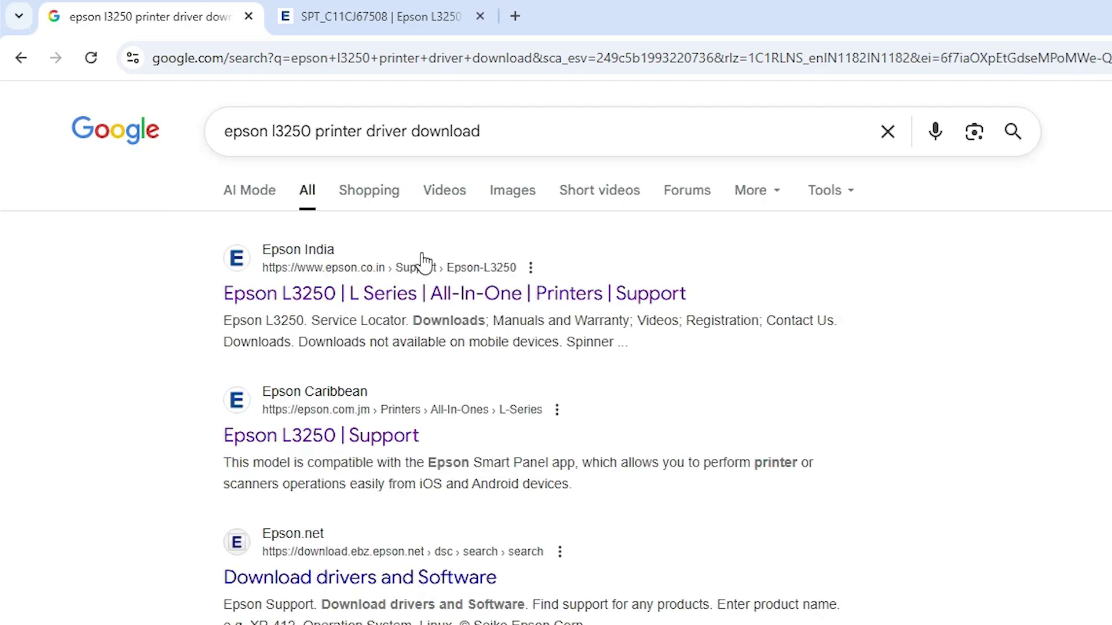
# Step: Open the Epson L3250 support result in a tab and copy its 'Epson L3250' heading
pyautogui.rightClick(393, 286)
pyautogui.click(463, 311)
pyautogui.click(480, 16)
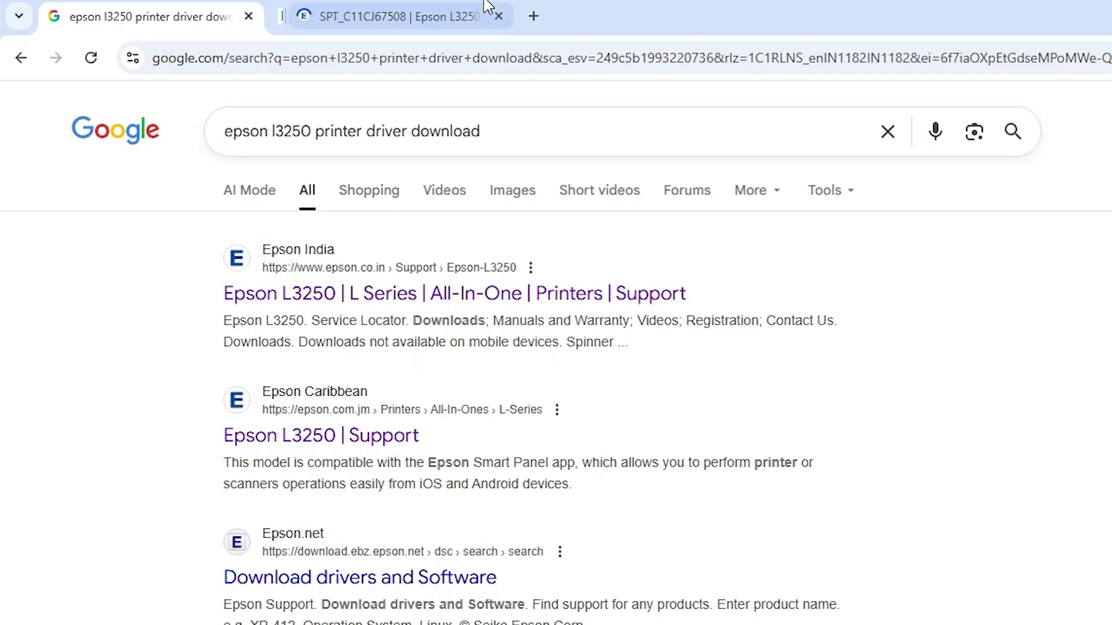
pyautogui.click(488, 7)
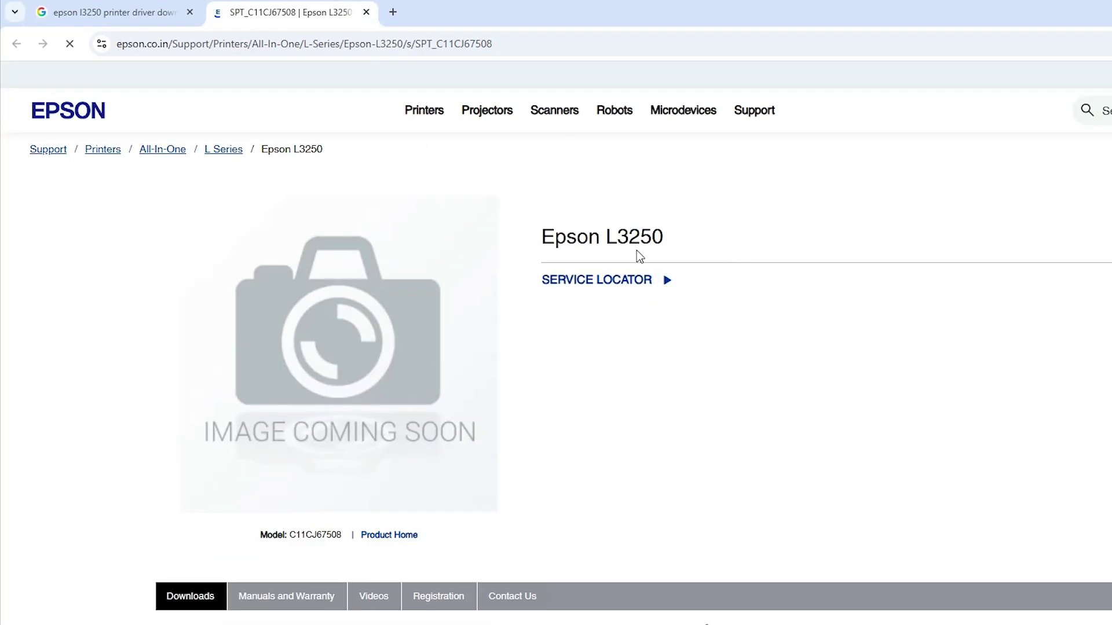
pyautogui.moveTo(541, 236); pyautogui.dragTo(664, 237)
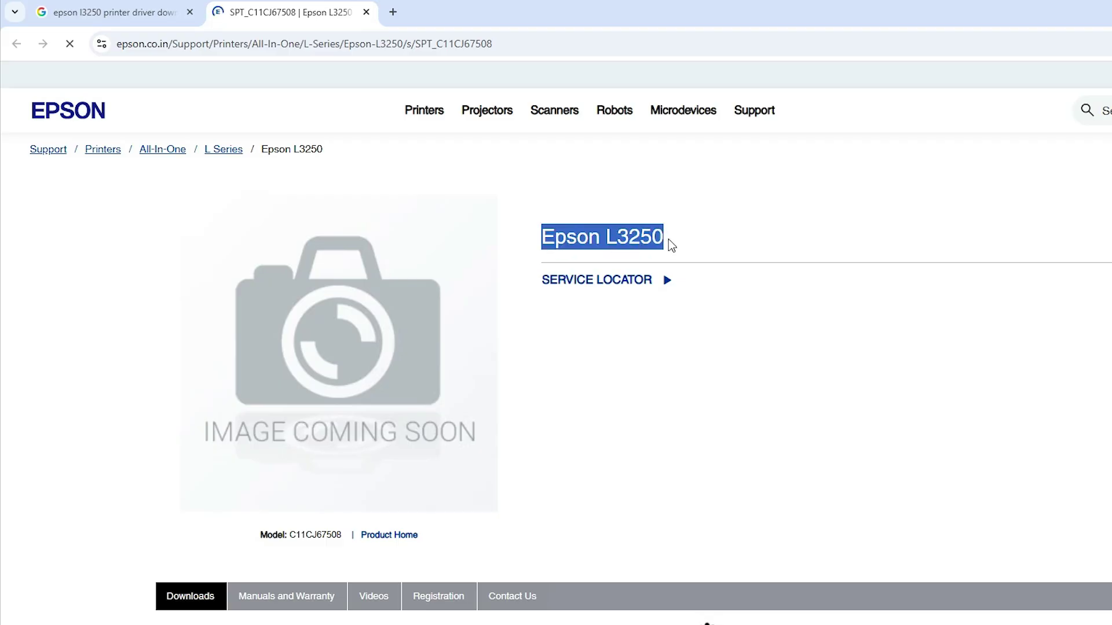
pyautogui.hotkey('ctrl', 'c')
# Step: Keep Windows 10 64-bit as the detected operating system in the Downloads section
pyautogui.scroll(-4, 519, 513)
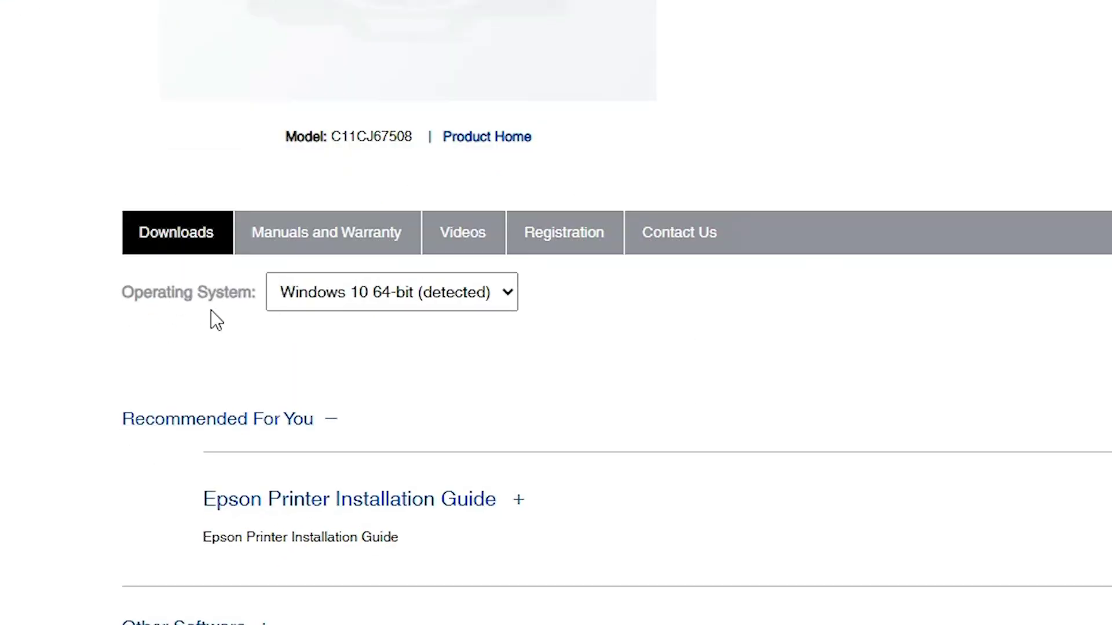
pyautogui.scroll(-2, 211, 310)
pyautogui.click(445, 185)
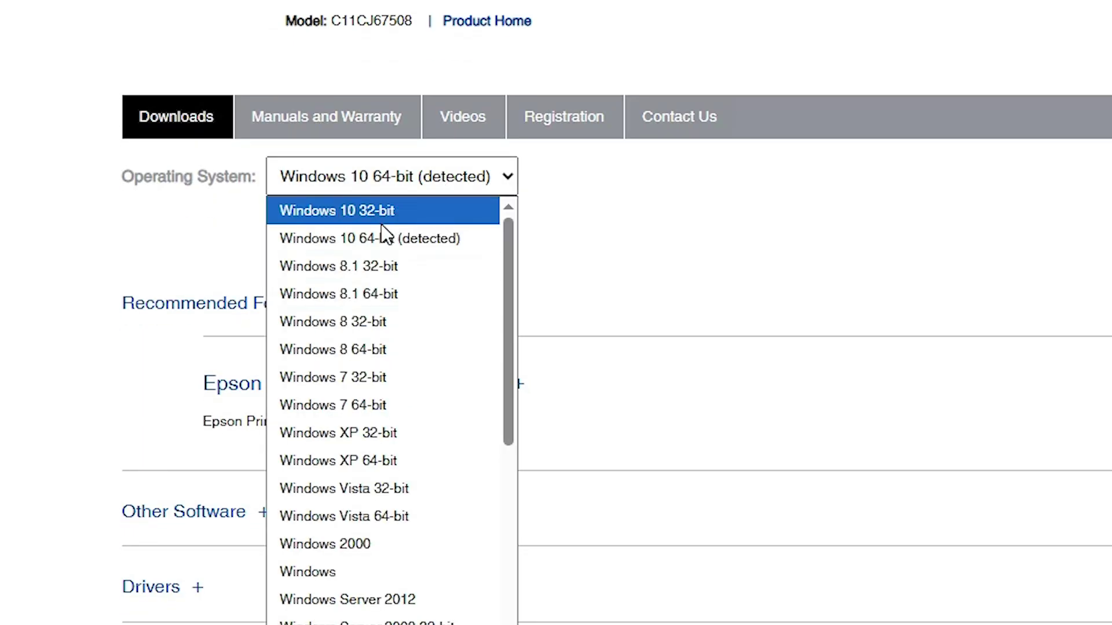
pyautogui.click(419, 239)
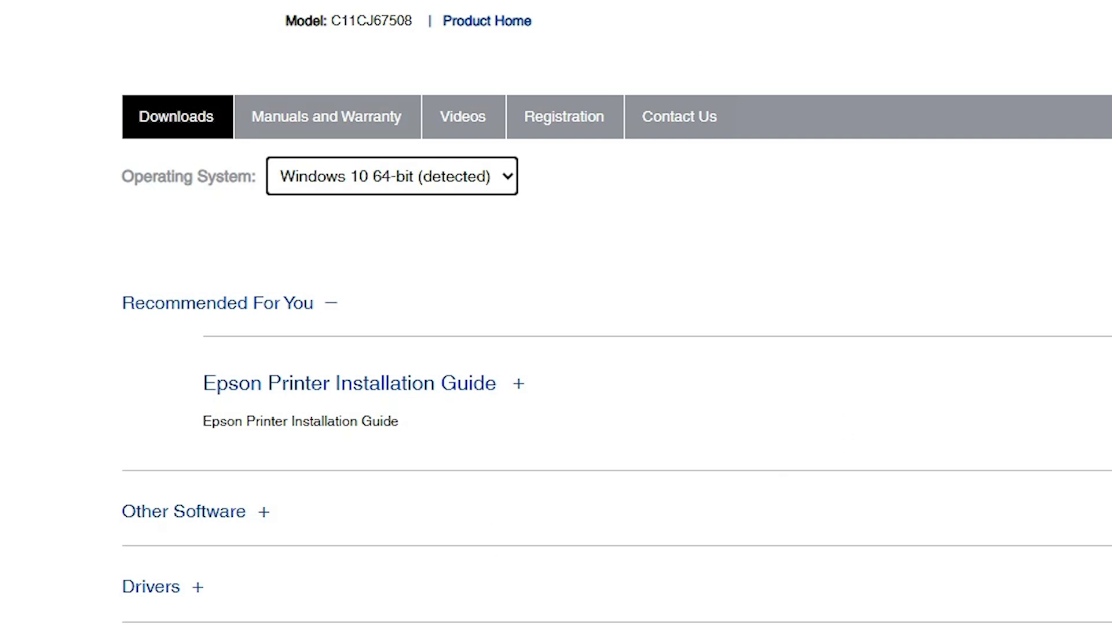
# Step: Download the EpsonScan2 L3250 scanner driver from Drivers and show it in its folder
pyautogui.scroll(-5, 838, 588)
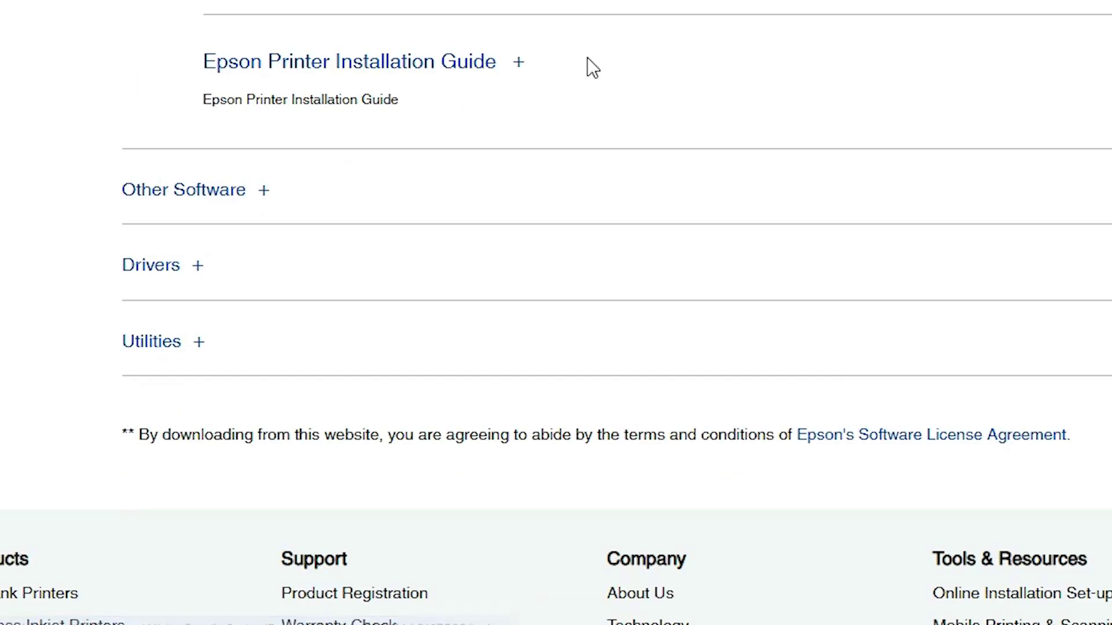
pyautogui.scroll(-2, 590, 220)
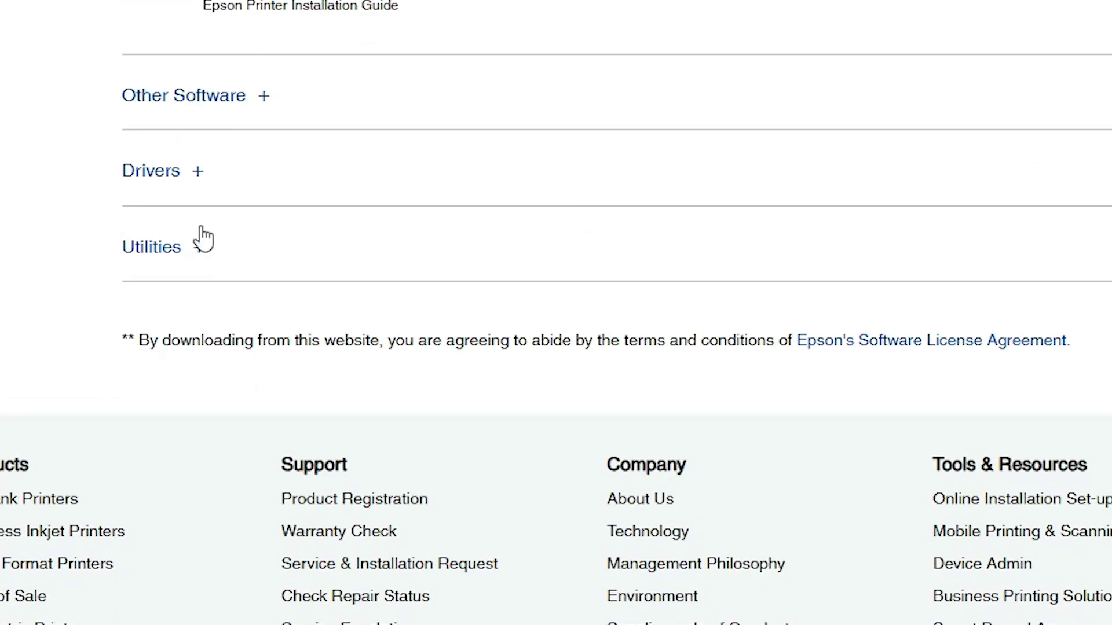
pyautogui.click(198, 172)
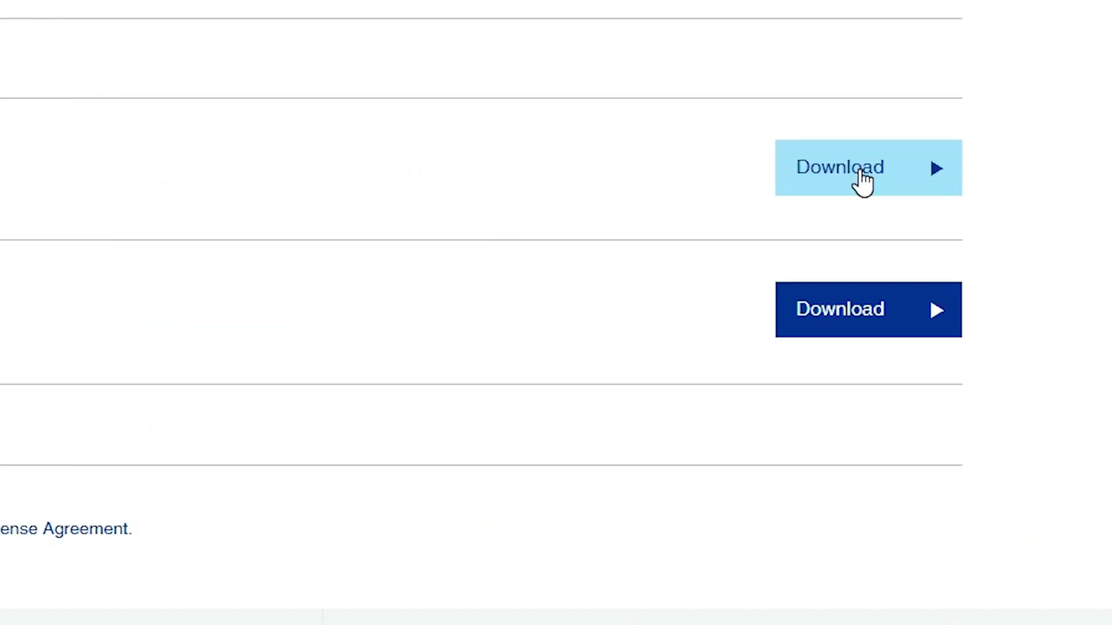
pyautogui.click(860, 173)
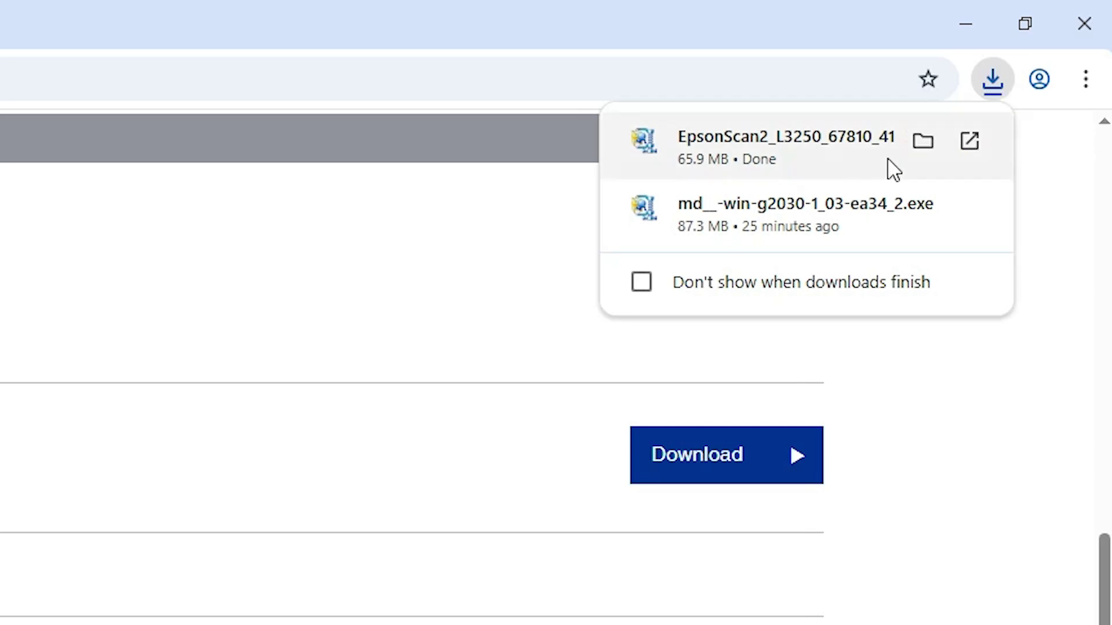
pyautogui.click(920, 144)
# Step: Move the EpsonScan2_L3250_67810_41_Signed installer from Downloads to the desktop, then restore Chrome
pyautogui.click(982, 9)
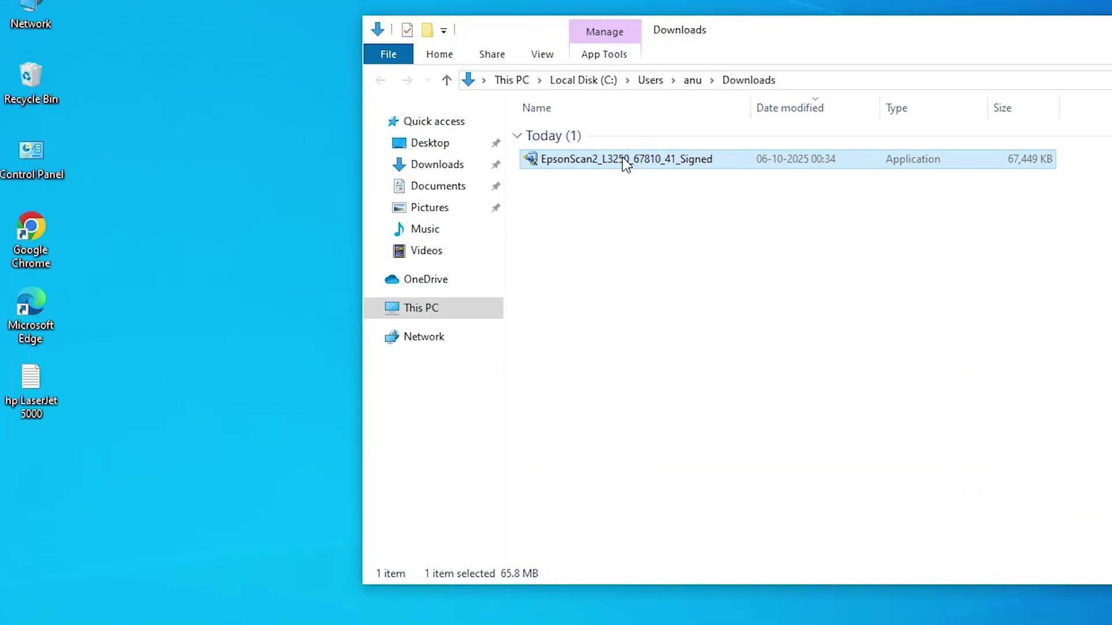
pyautogui.moveTo(625, 164); pyautogui.dragTo(179, 362)
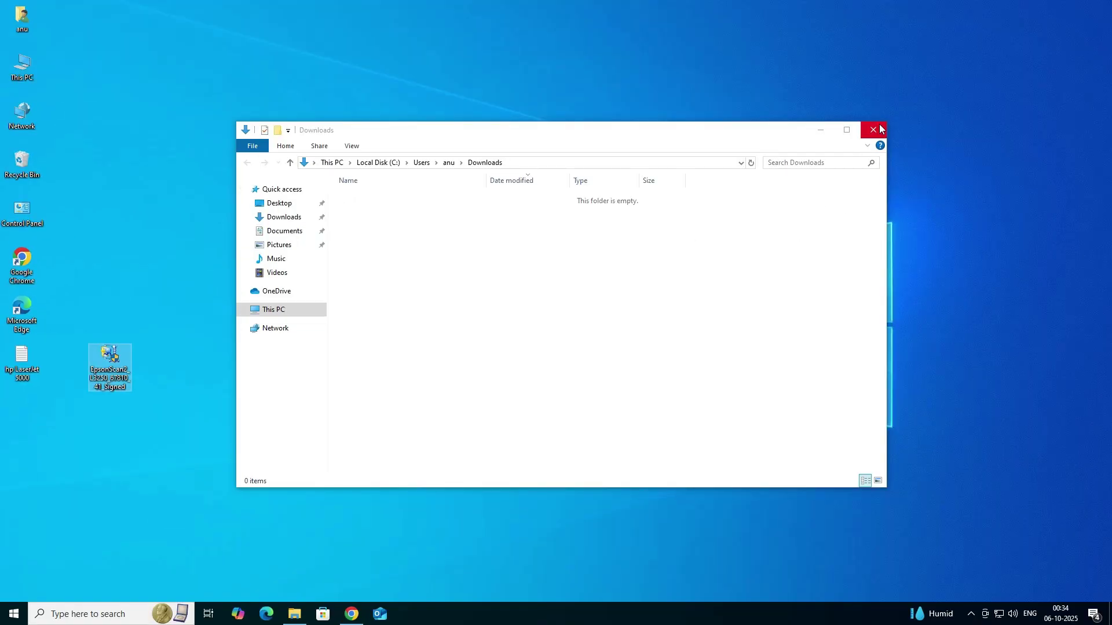
pyautogui.click(873, 130)
pyautogui.click(352, 614)
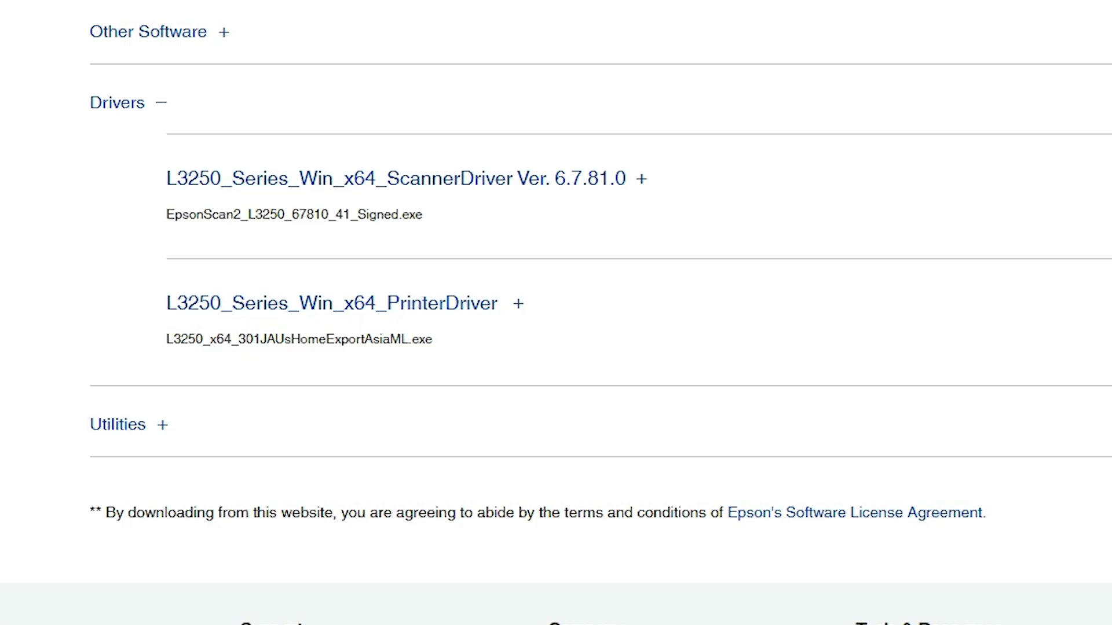
# Step: Accept the licence agreement, download L3250_64bit_v38000.exe, and show it in its folder
pyautogui.click(817, 334)
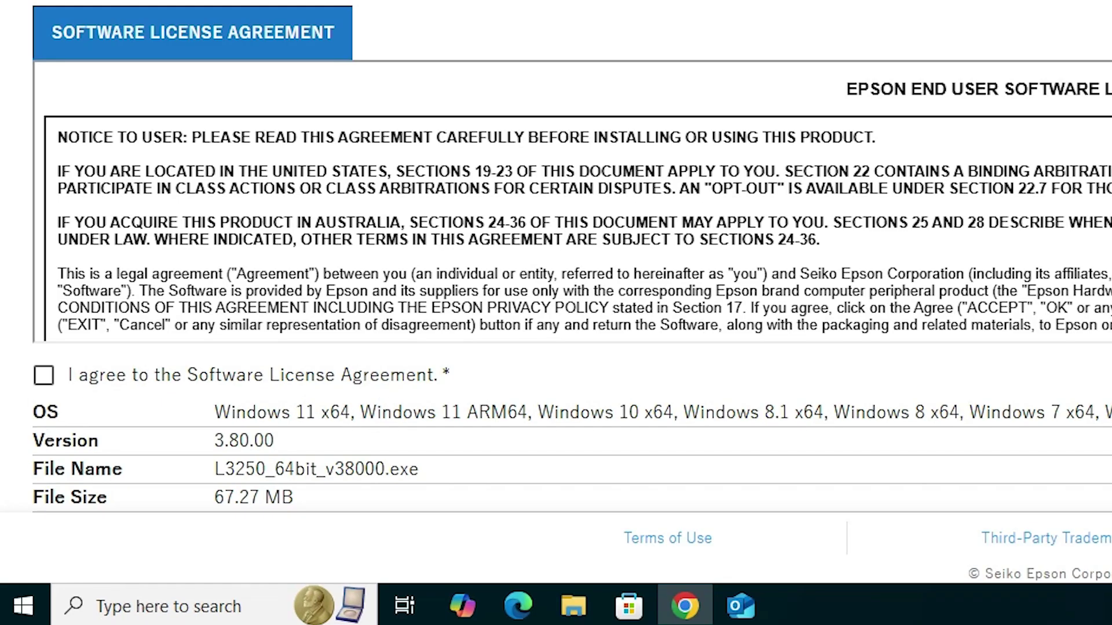
pyautogui.click(43, 376)
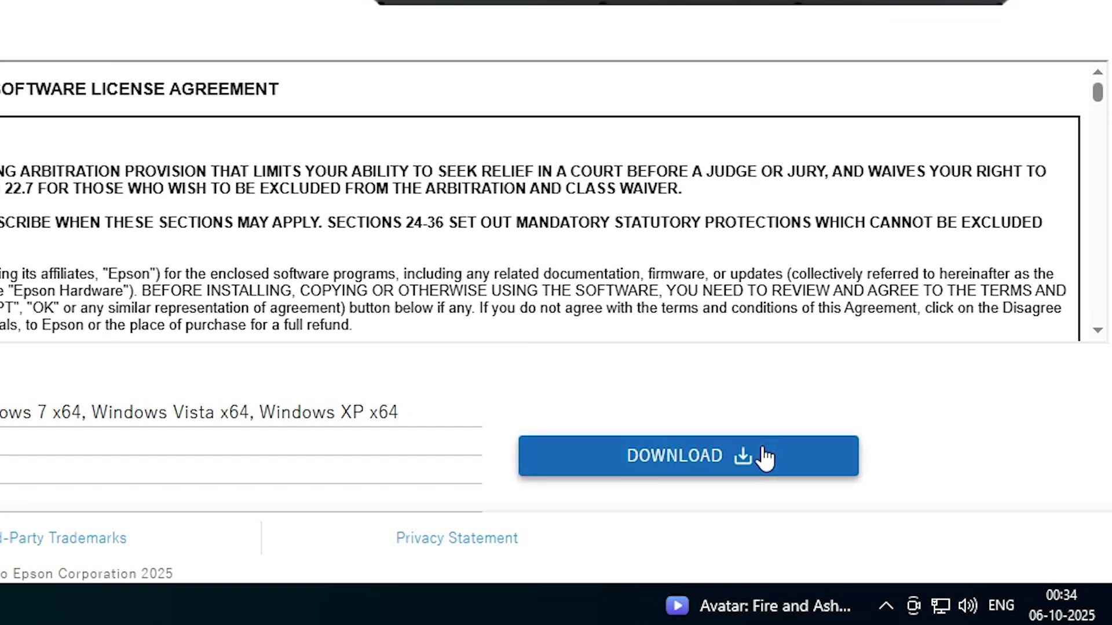
pyautogui.click(764, 457)
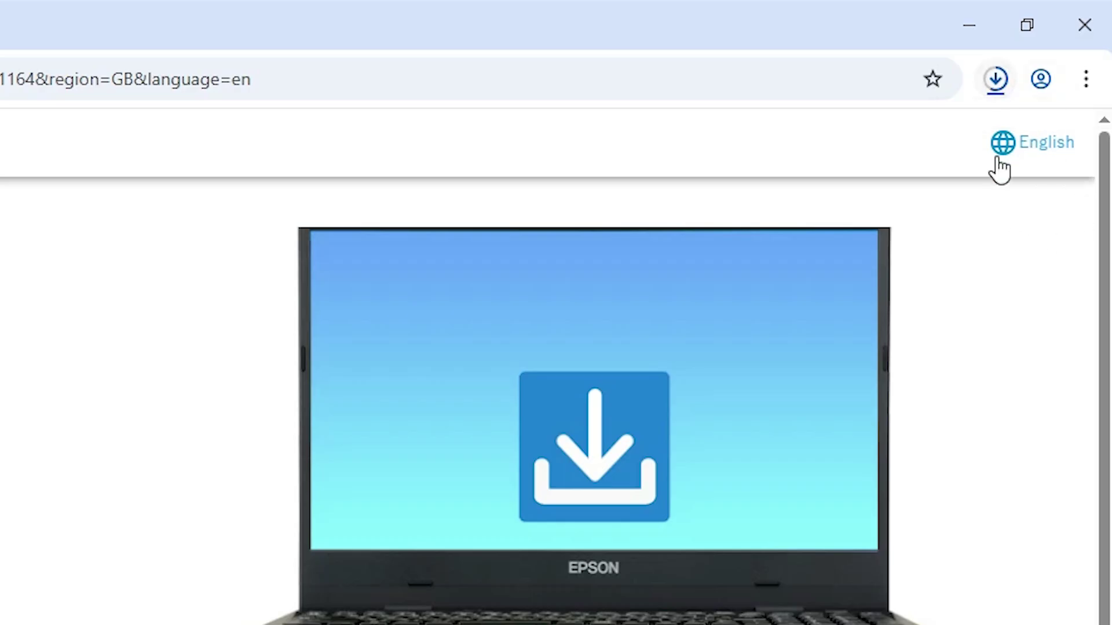
pyautogui.click(1004, 97)
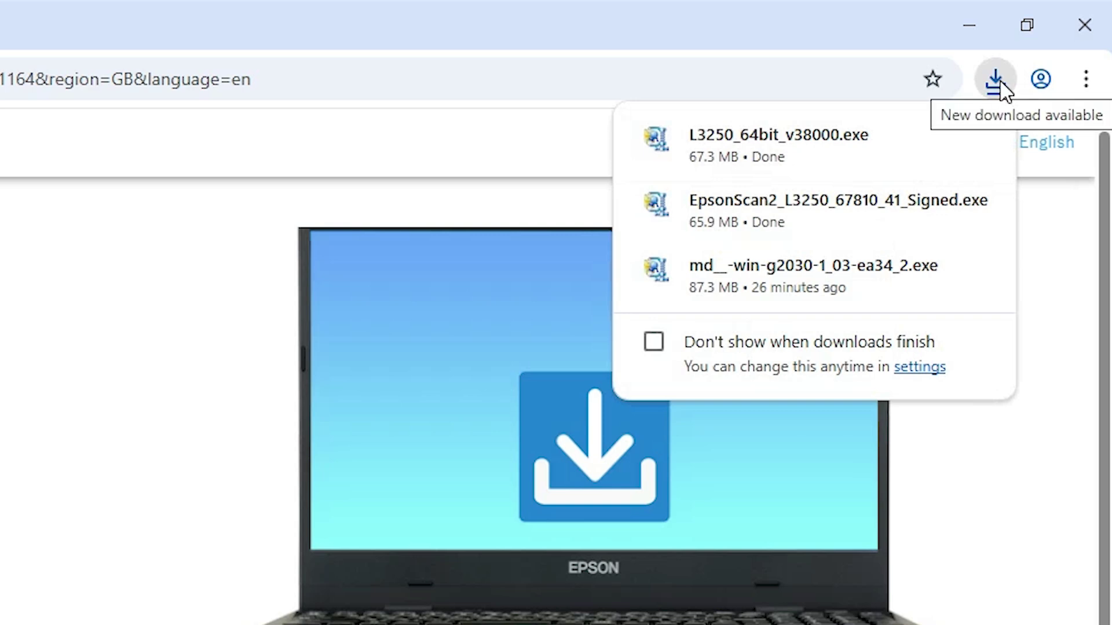
pyautogui.click(927, 141)
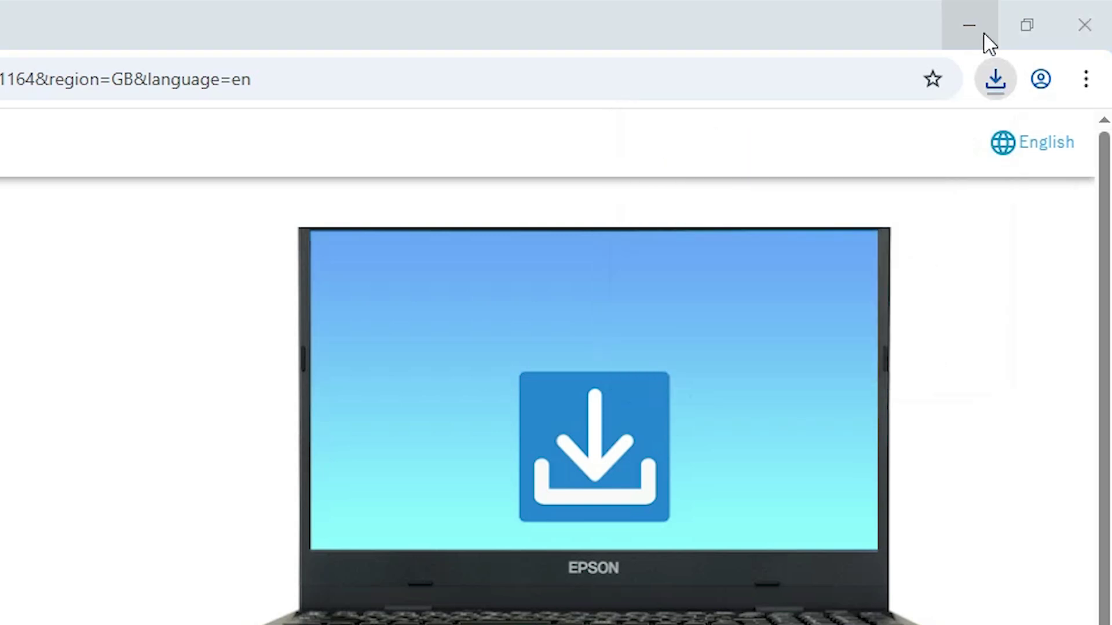
# Step: Move L3250_64bit_v38000 from Downloads onto the desktop and close the empty folder
pyautogui.click(969, 26)
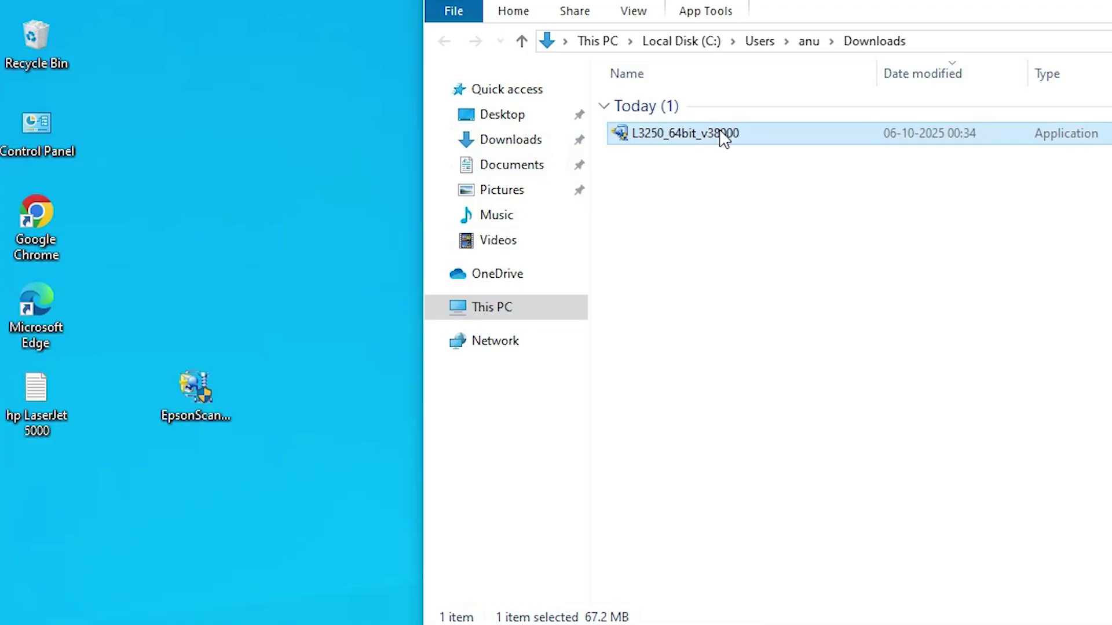
pyautogui.moveTo(400, 215); pyautogui.dragTo(110, 459)
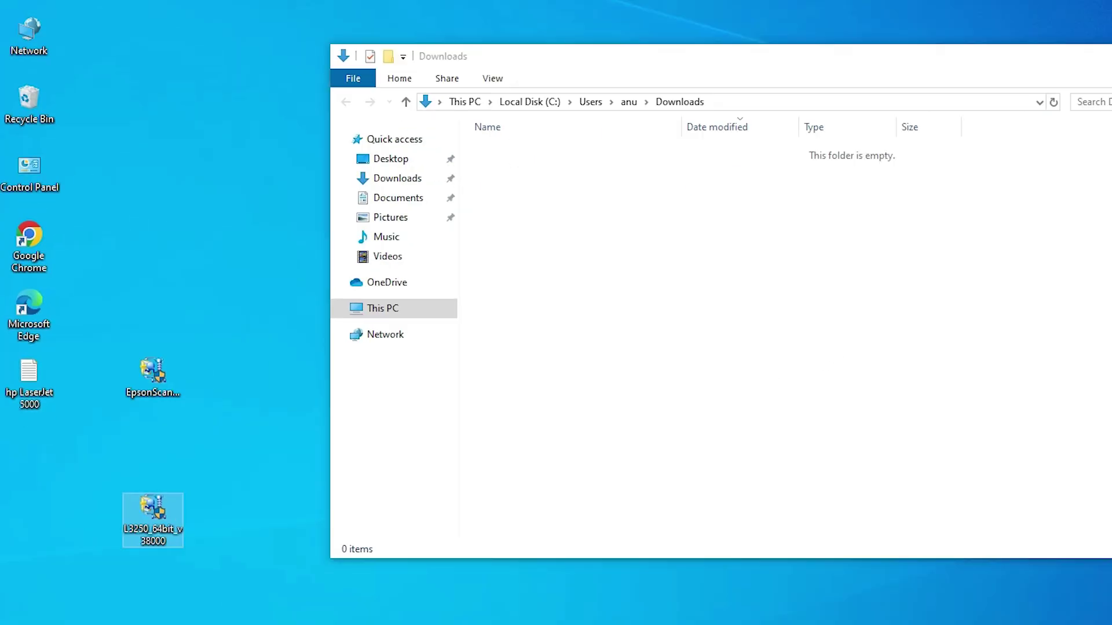
pyautogui.click(865, 131)
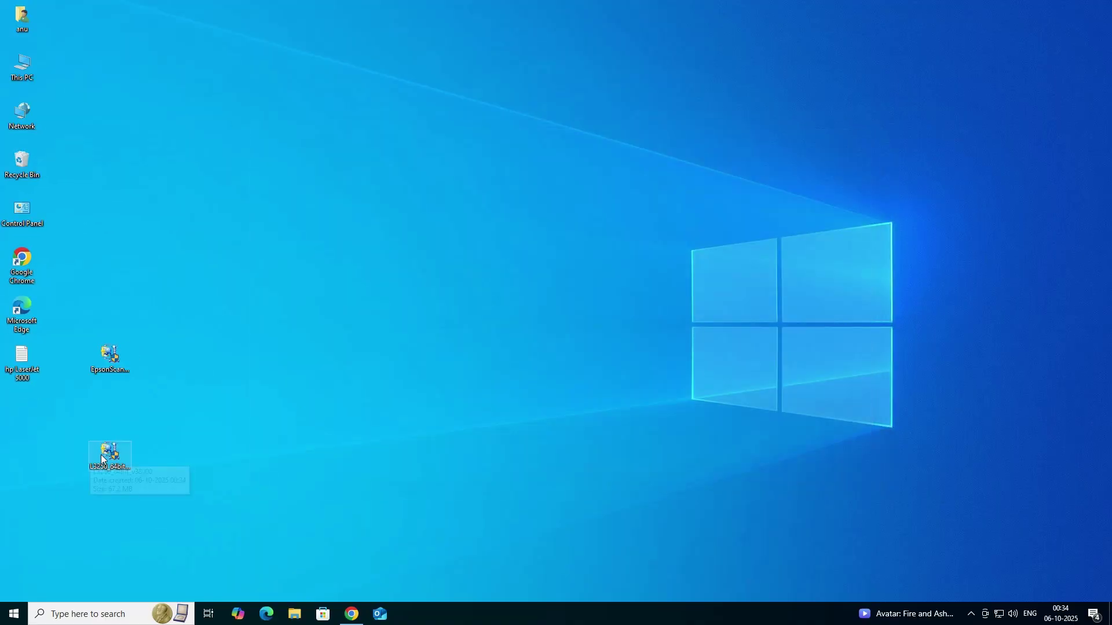
# Step: Arrange the L3250 driver icon below the EpsonScan2 installer on the desktop
pyautogui.moveTo(101, 459); pyautogui.dragTo(112, 413)
pyautogui.moveTo(136, 326); pyautogui.dragTo(92, 367)
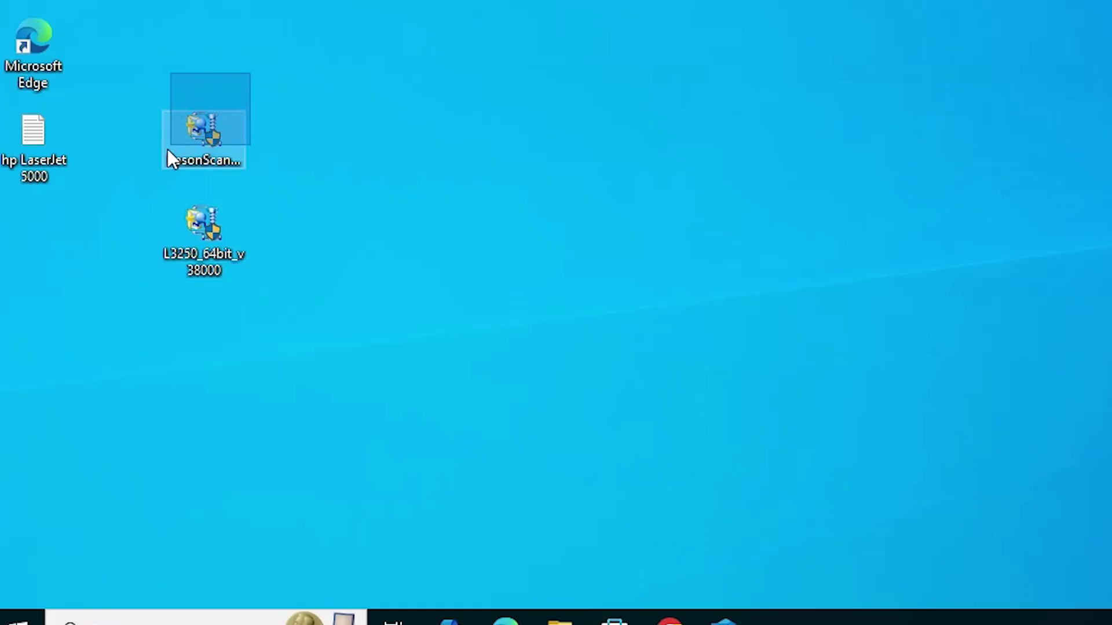
pyautogui.moveTo(168, 152); pyautogui.dragTo(169, 152)
pyautogui.moveTo(350, 205); pyautogui.dragTo(135, 314)
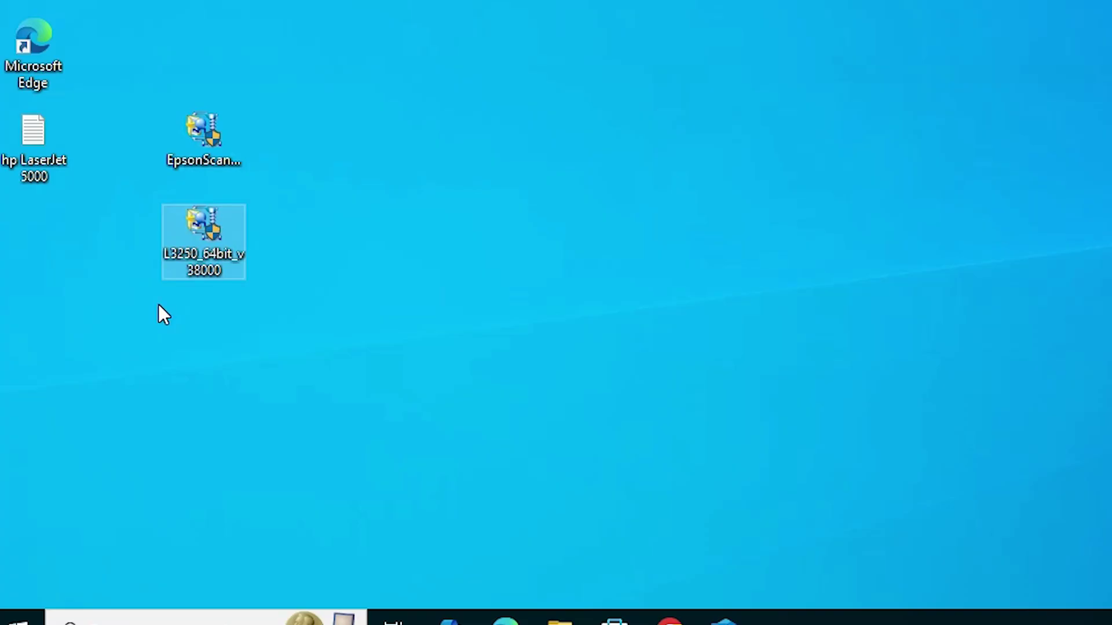
pyautogui.moveTo(160, 303); pyautogui.dragTo(337, 218)
# Step: Extract the L3250_64bit_v38000 package into a same-named desktop folder beside the installer
pyautogui.rightClick(193, 238)
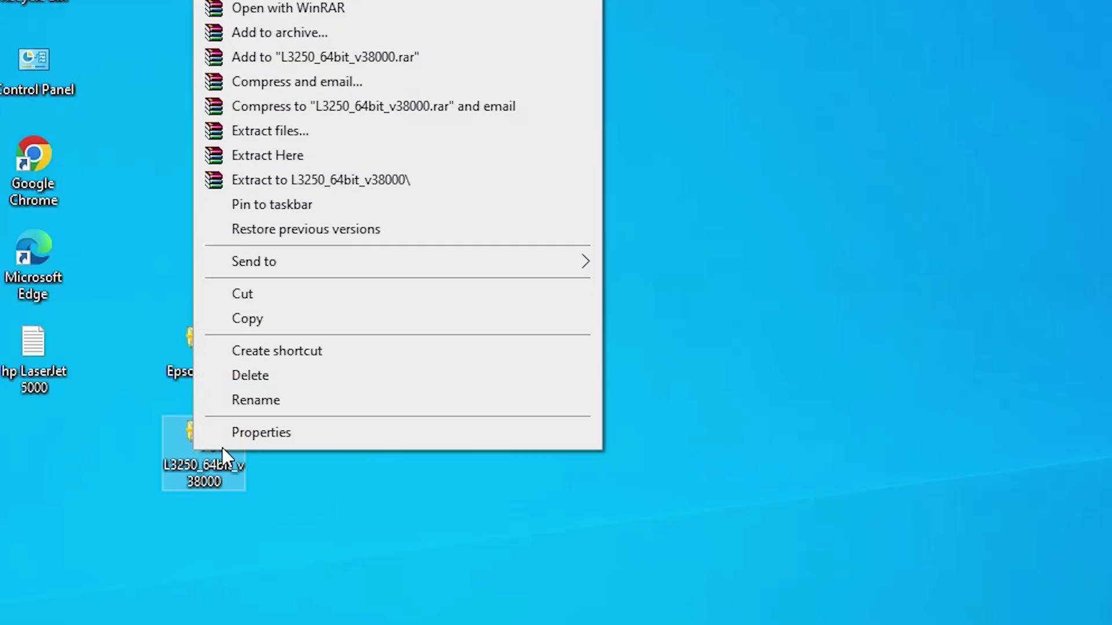
pyautogui.click(243, 132)
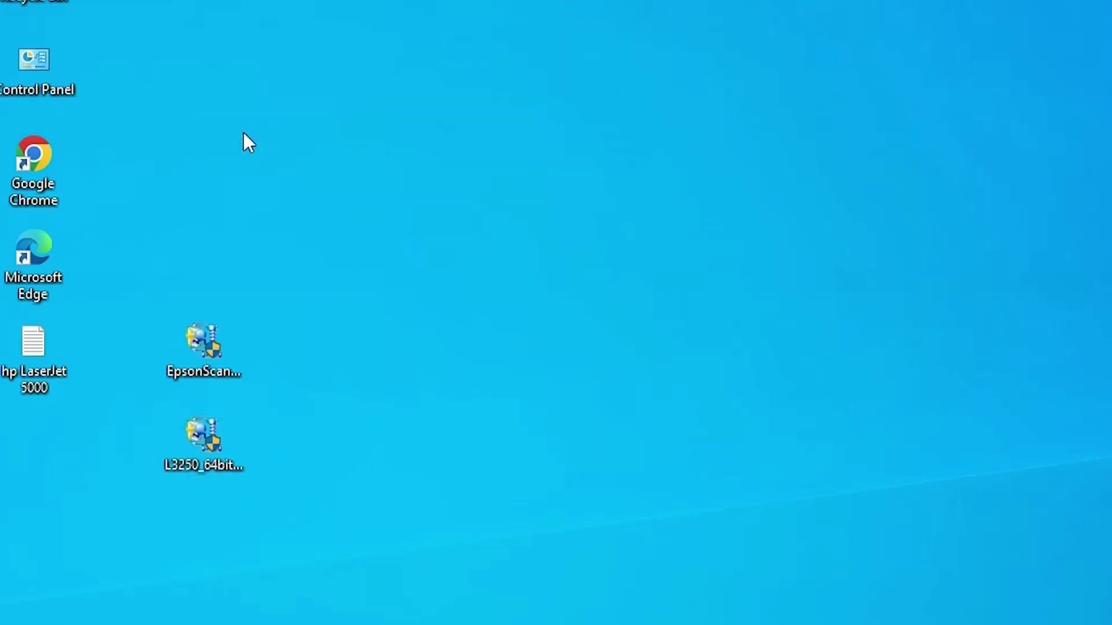
pyautogui.click(606, 563)
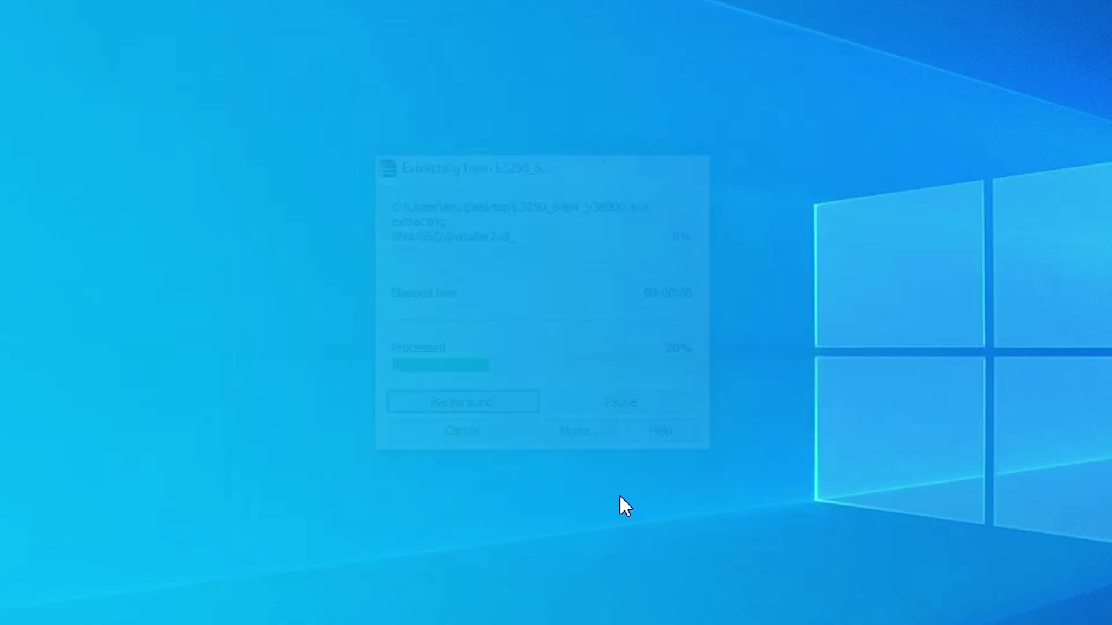
pyautogui.moveTo(53, 367); pyautogui.dragTo(145, 363)
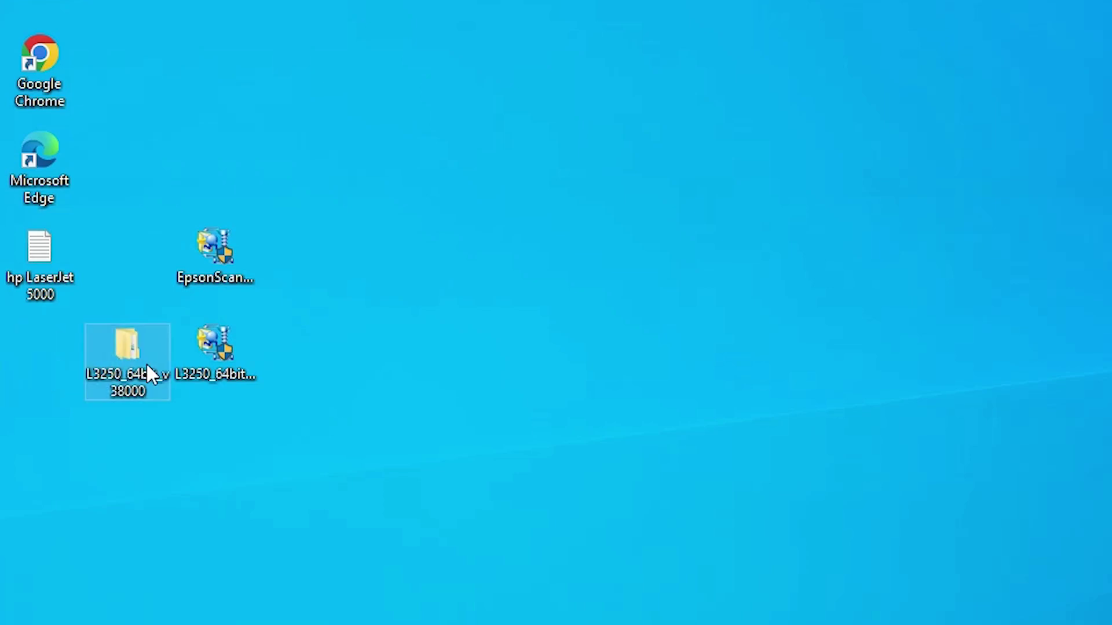
# Step: Browse into L3250_64bit_v38000 down to the WINX64 driver folder, then close it
pyautogui.doubleClick(145, 363)
pyautogui.doubleClick(449, 242)
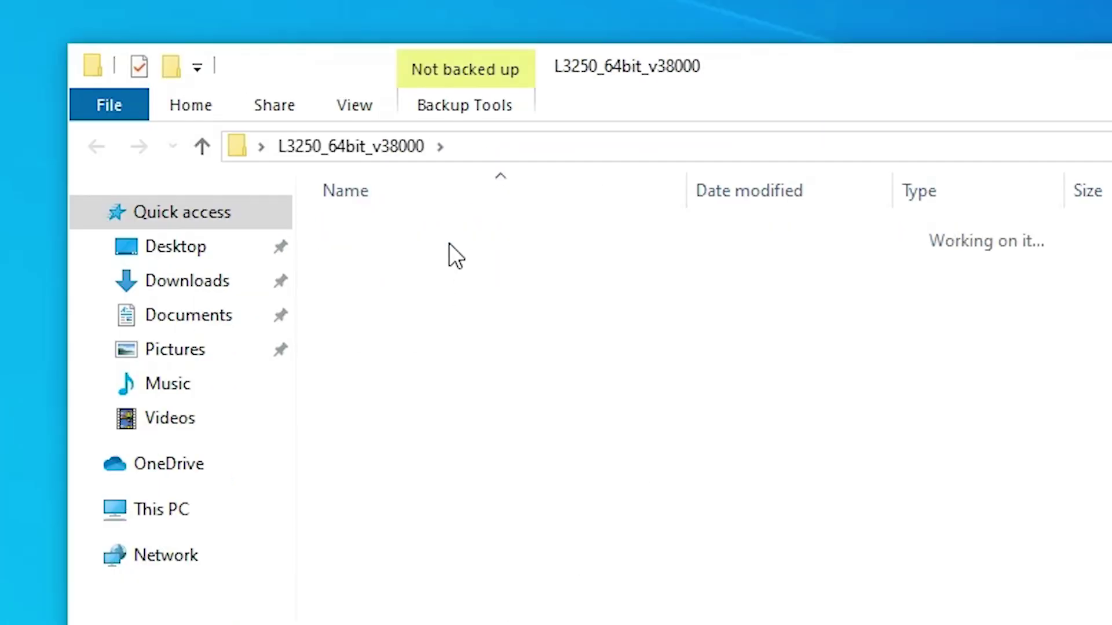
pyautogui.doubleClick(433, 238)
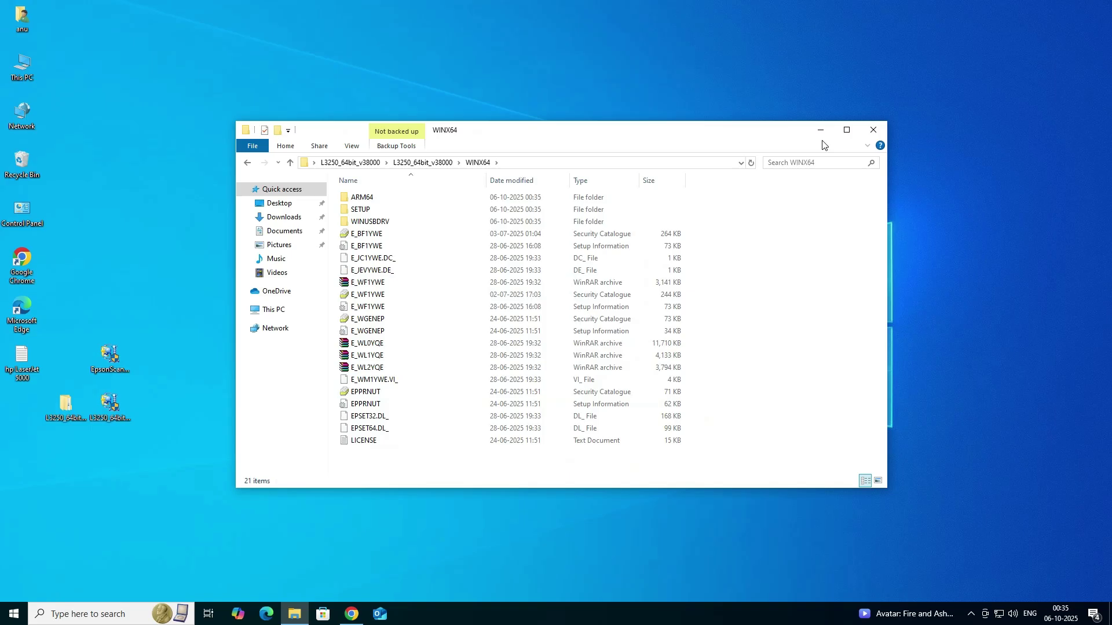
pyautogui.click(872, 129)
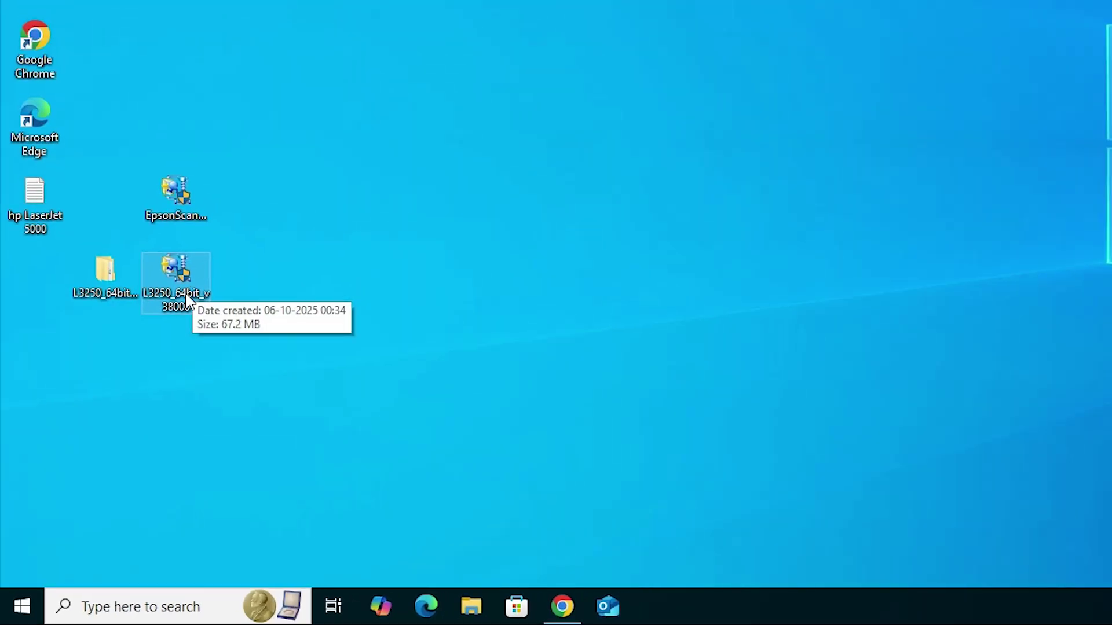
# Step: From Printers & scanners, add a printer and choose 'The printer that I want isn't listed'
pyautogui.click(30, 603)
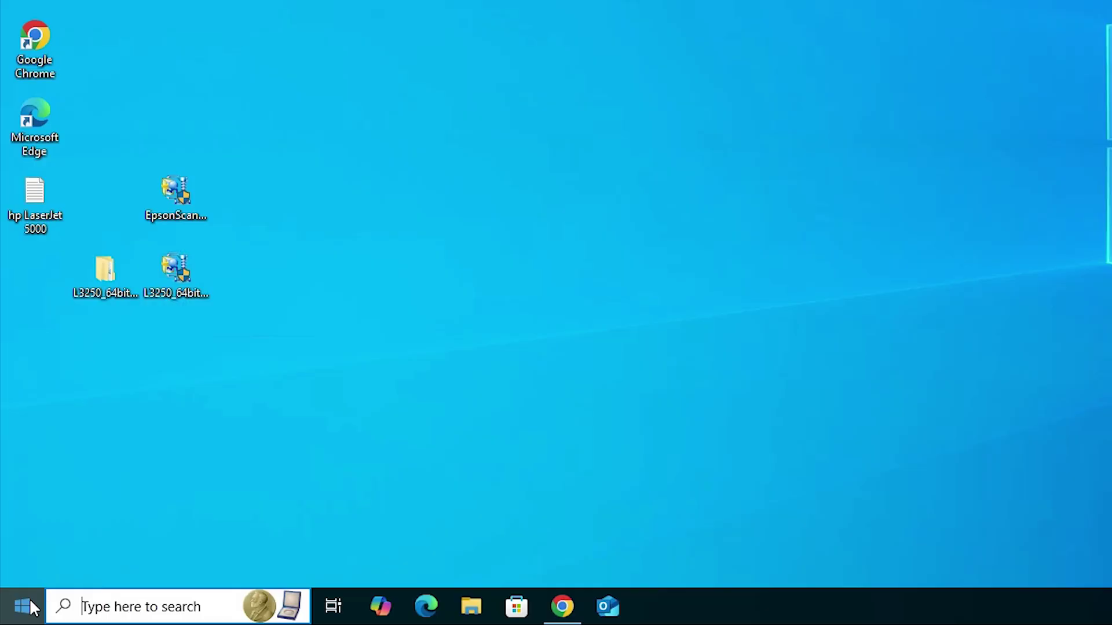
pyautogui.write('r')
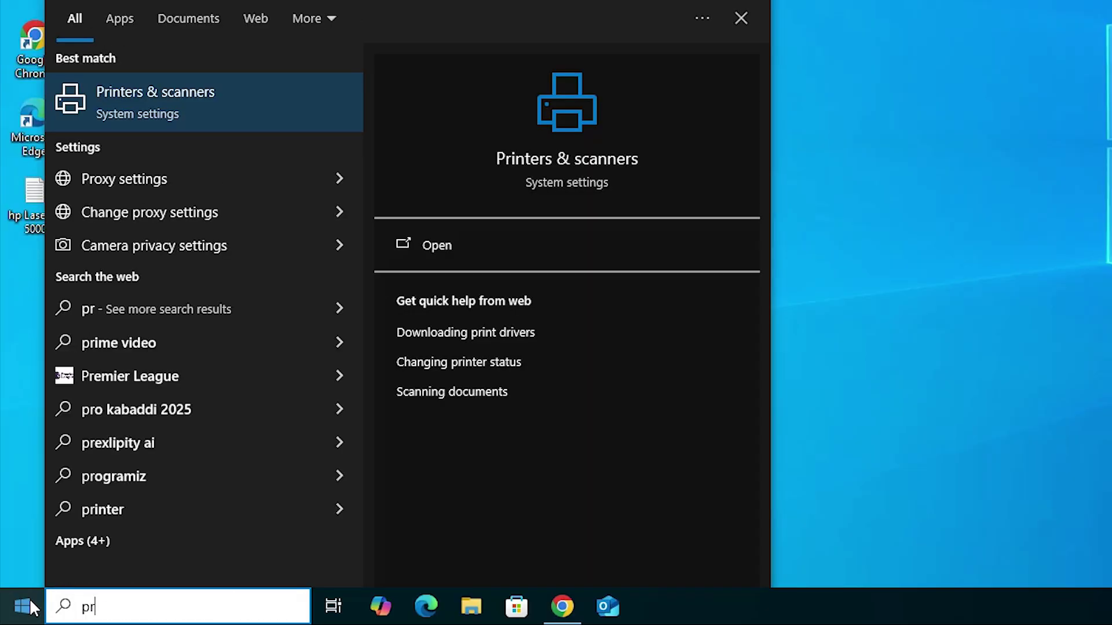
pyautogui.click(223, 94)
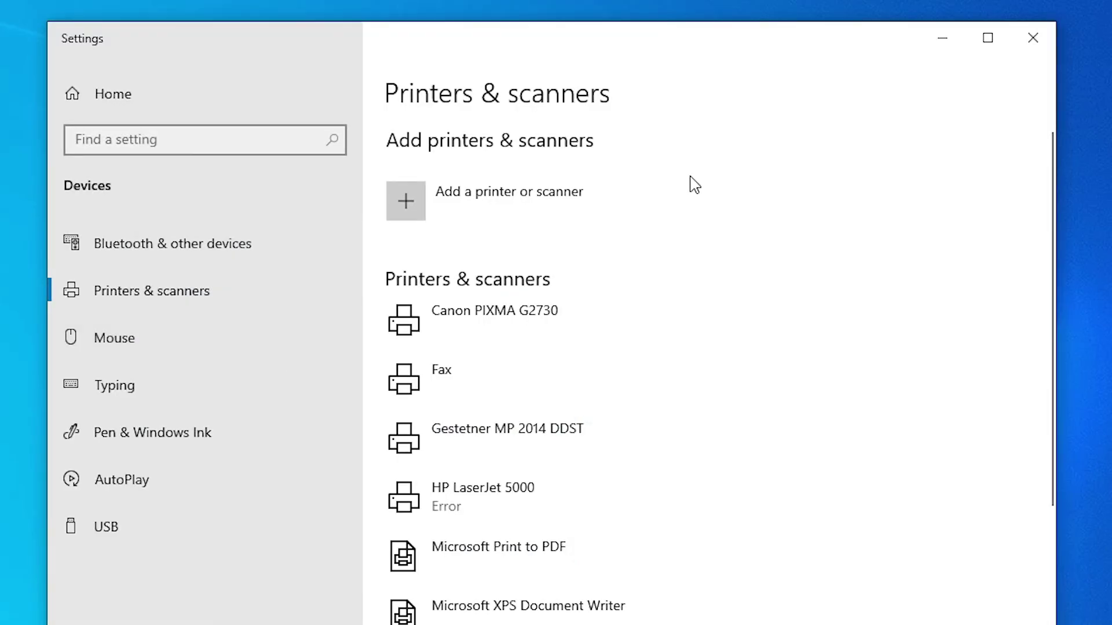
pyautogui.click(555, 205)
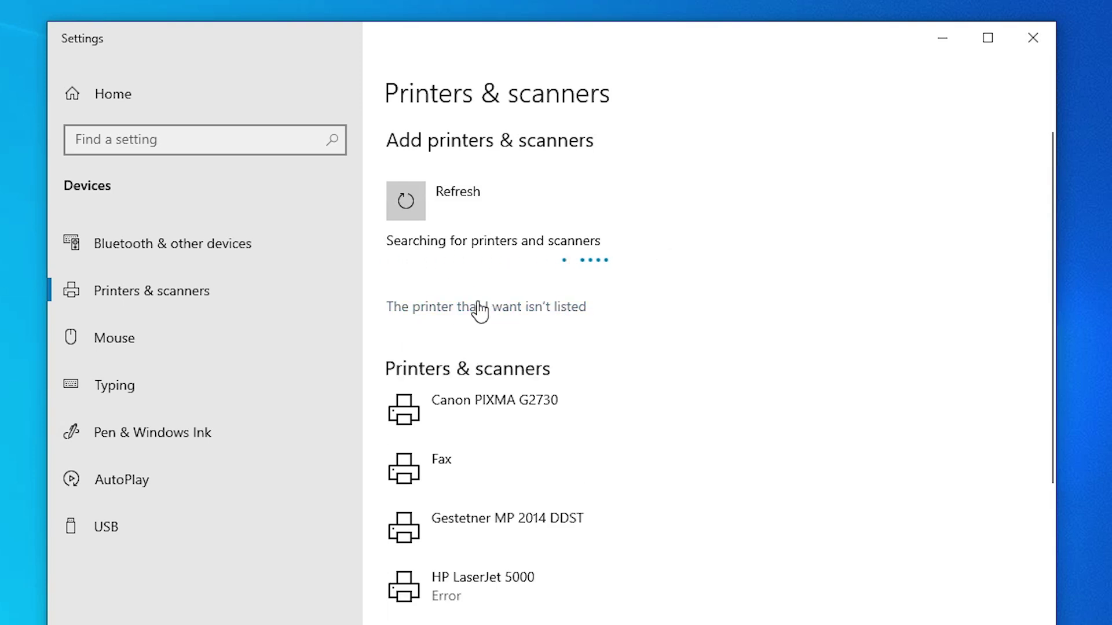
pyautogui.click(548, 322)
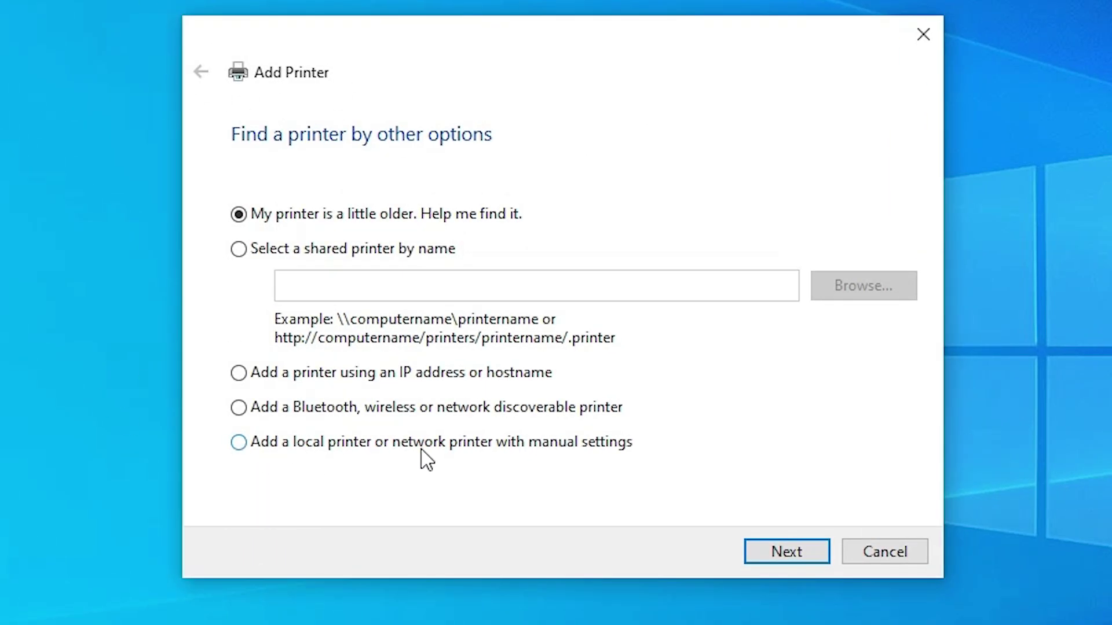
# Step: Add a local printer with manual settings on port USB_001 (Local Port)
pyautogui.click(517, 458)
pyautogui.click(787, 550)
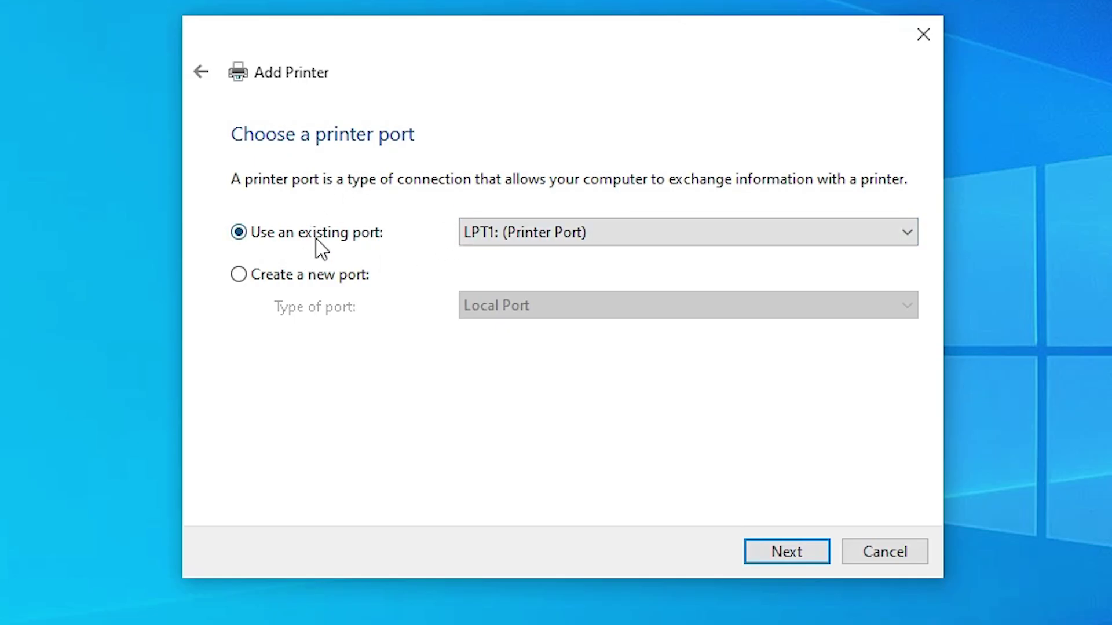
pyautogui.click(562, 235)
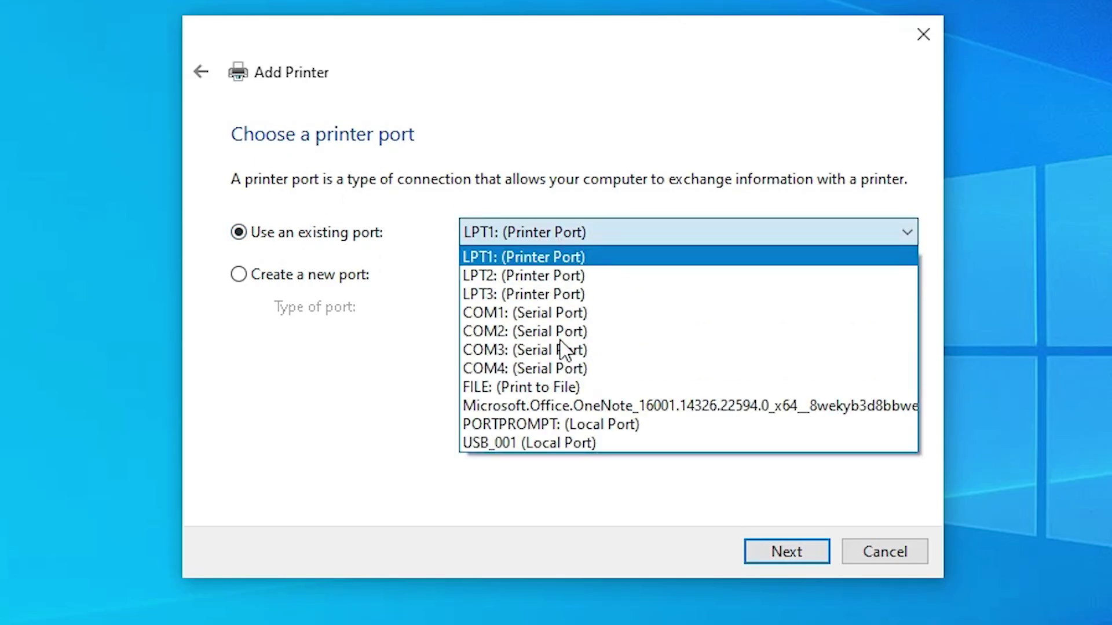
pyautogui.click(557, 444)
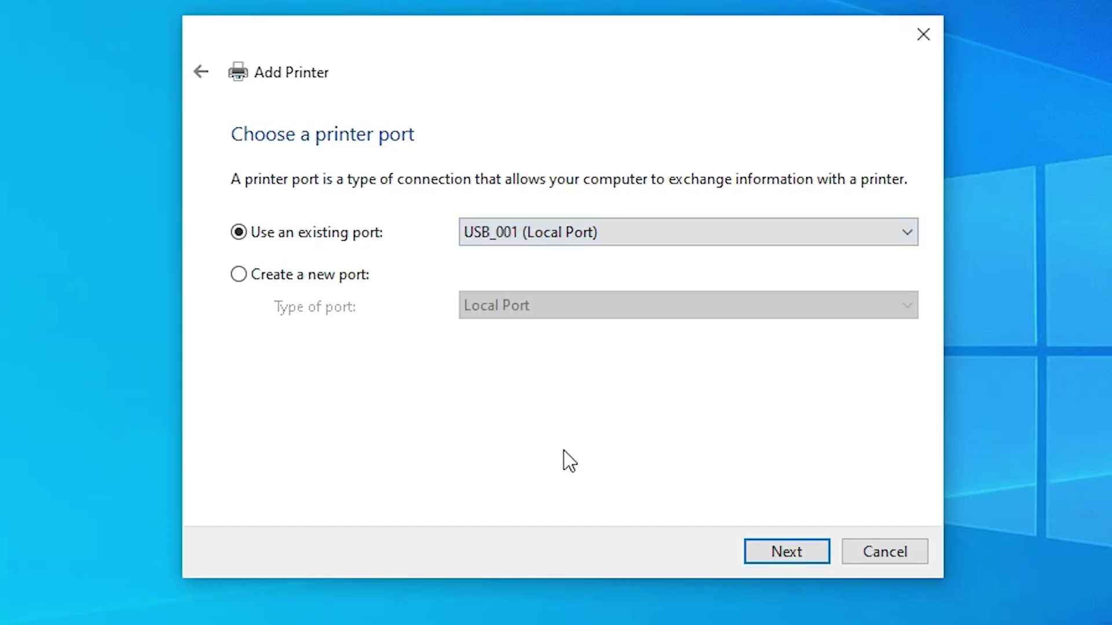
pyautogui.click(758, 551)
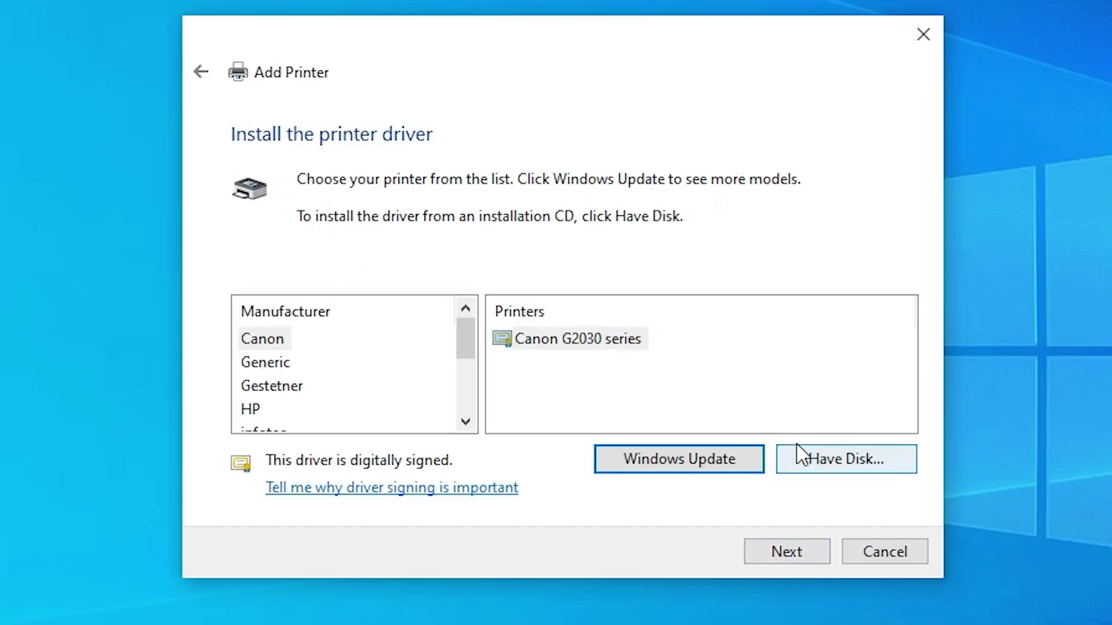
# Step: Use Have Disk to browse to Desktop > L3250_64bit_v38000 > WINX64
pyautogui.click(799, 460)
pyautogui.click(758, 423)
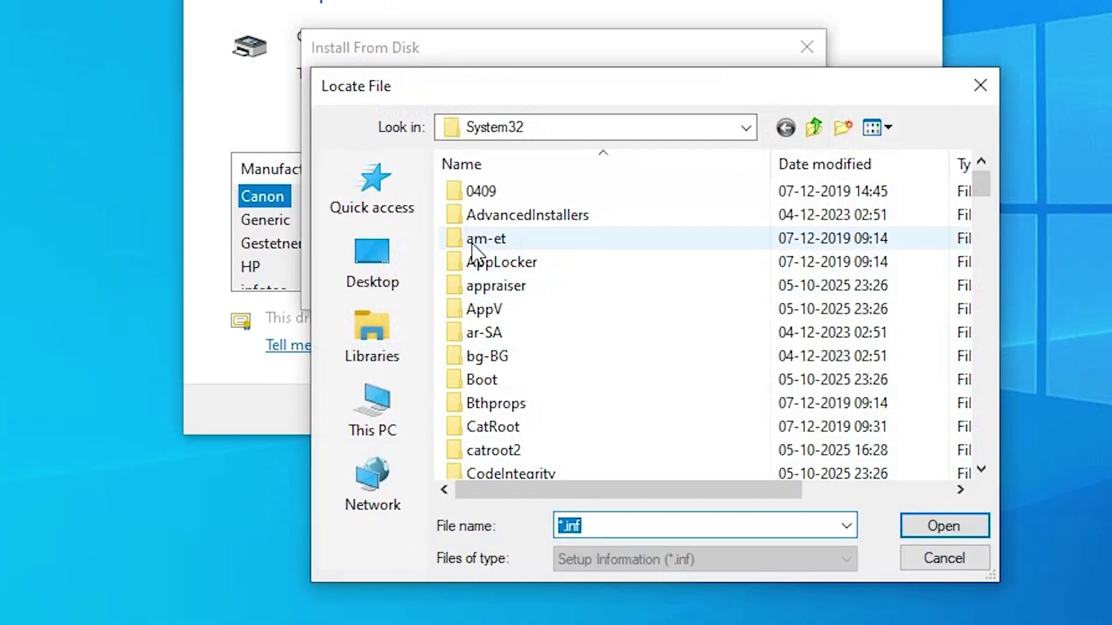
pyautogui.click(394, 410)
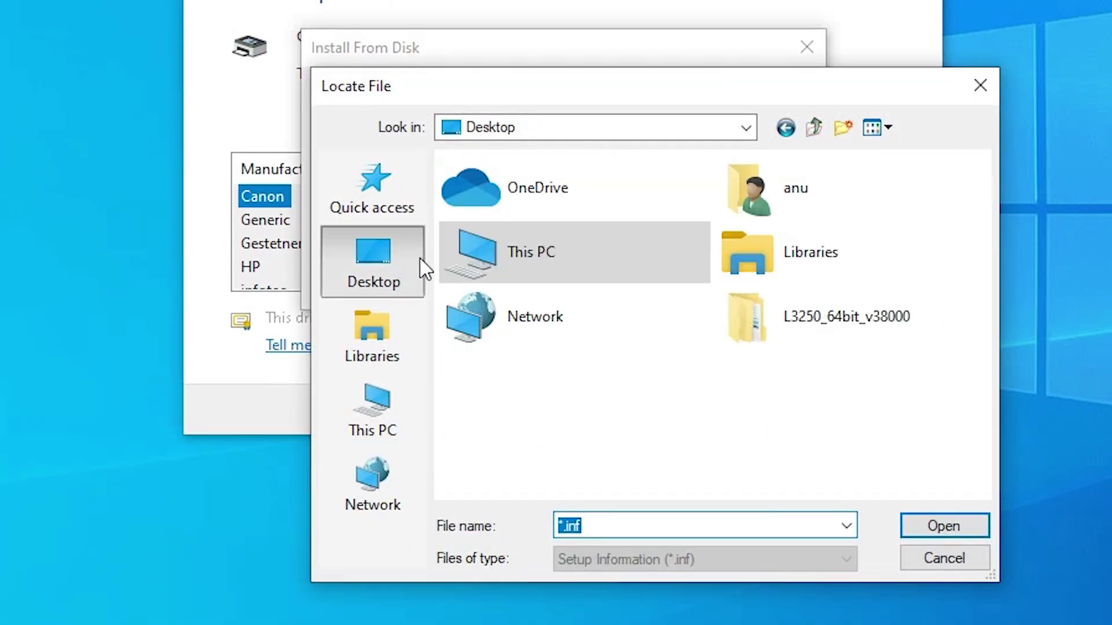
pyautogui.doubleClick(843, 335)
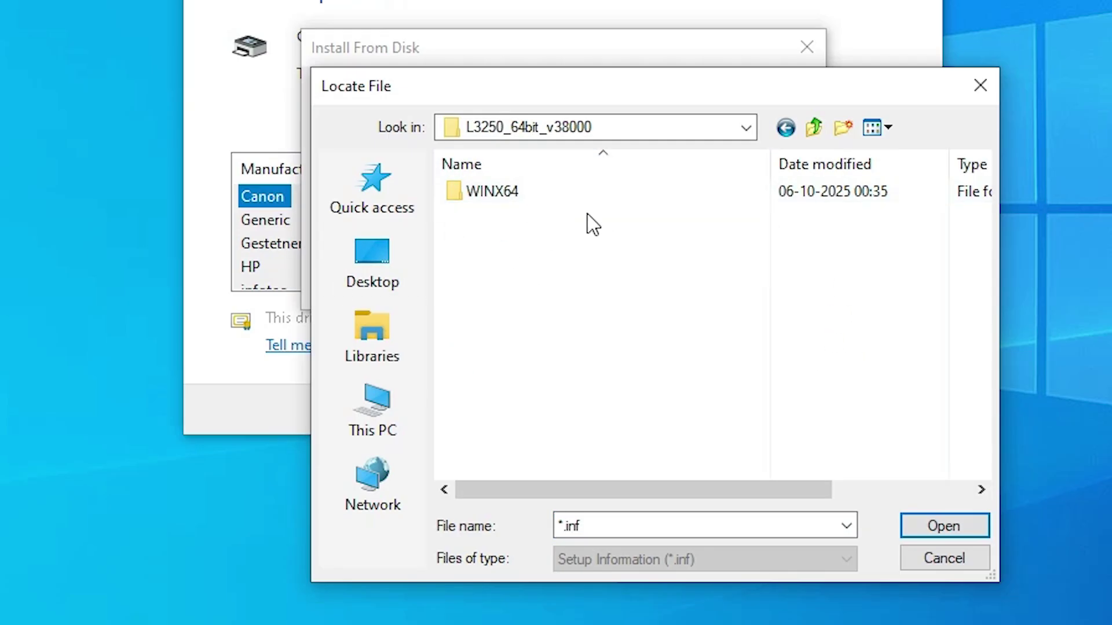
pyautogui.doubleClick(536, 197)
# Step: Load the E_BF1YWE setup file as the driver location
pyautogui.click(517, 285)
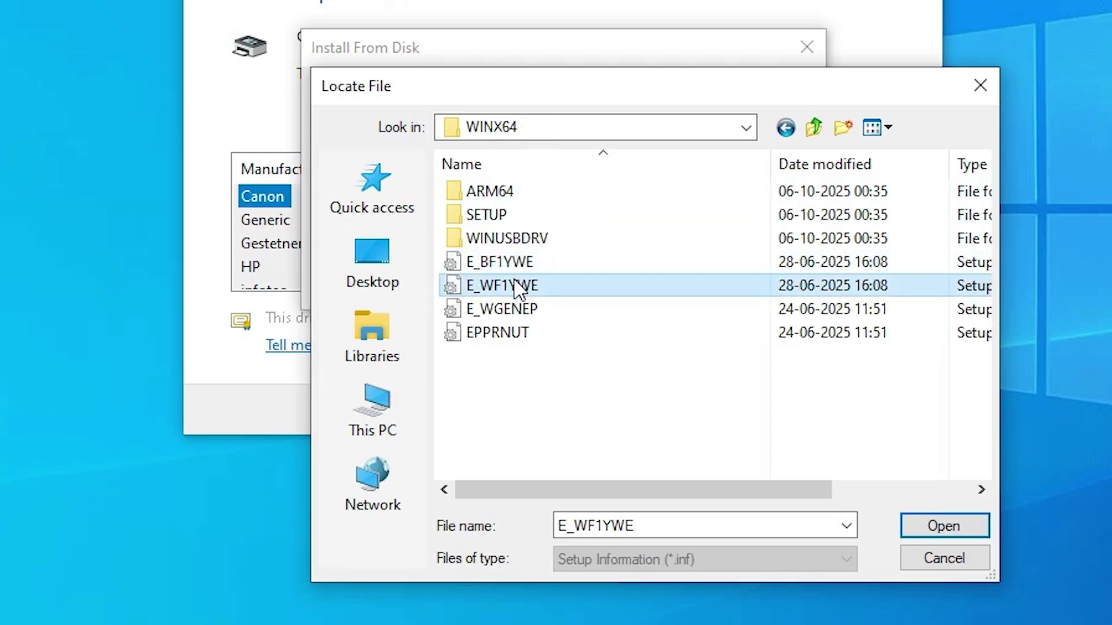
pyautogui.click(520, 333)
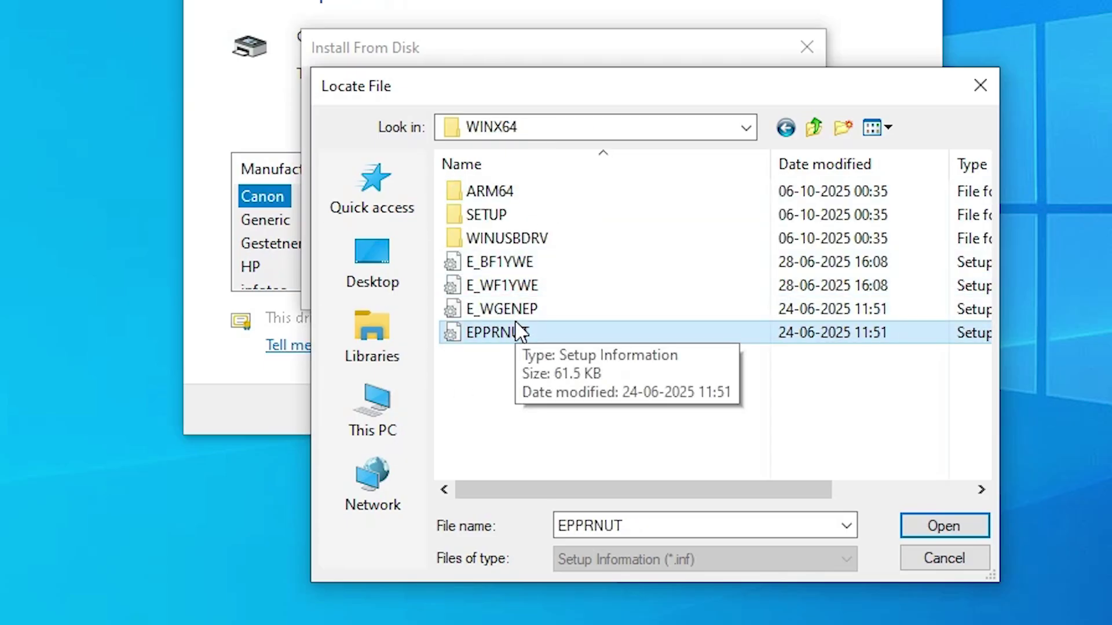
pyautogui.click(502, 267)
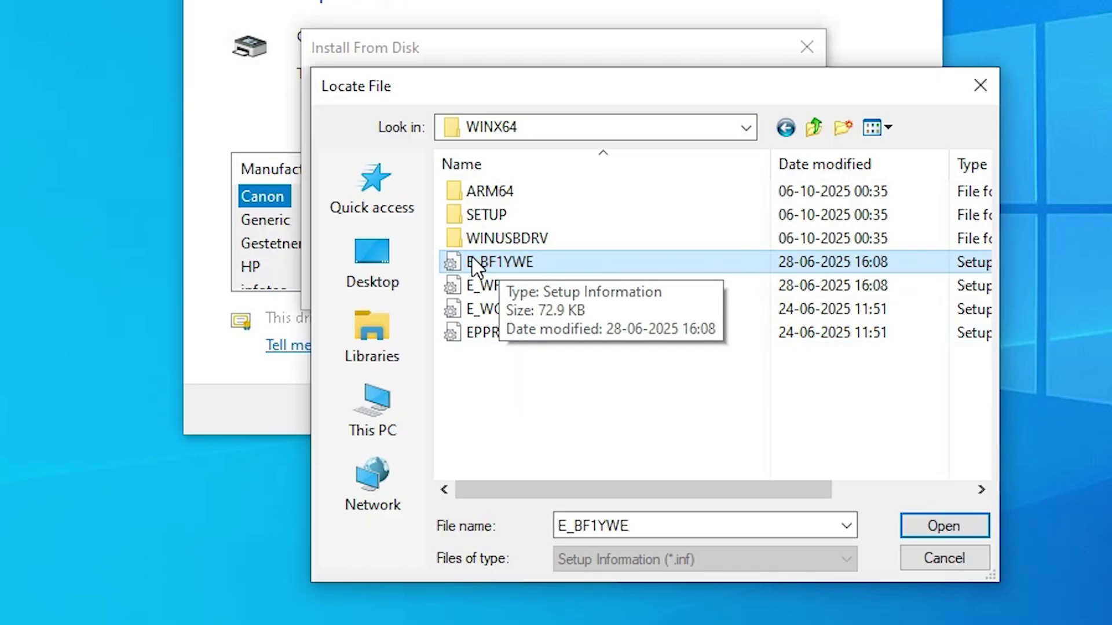
pyautogui.click(517, 264)
pyautogui.click(507, 284)
pyautogui.click(515, 267)
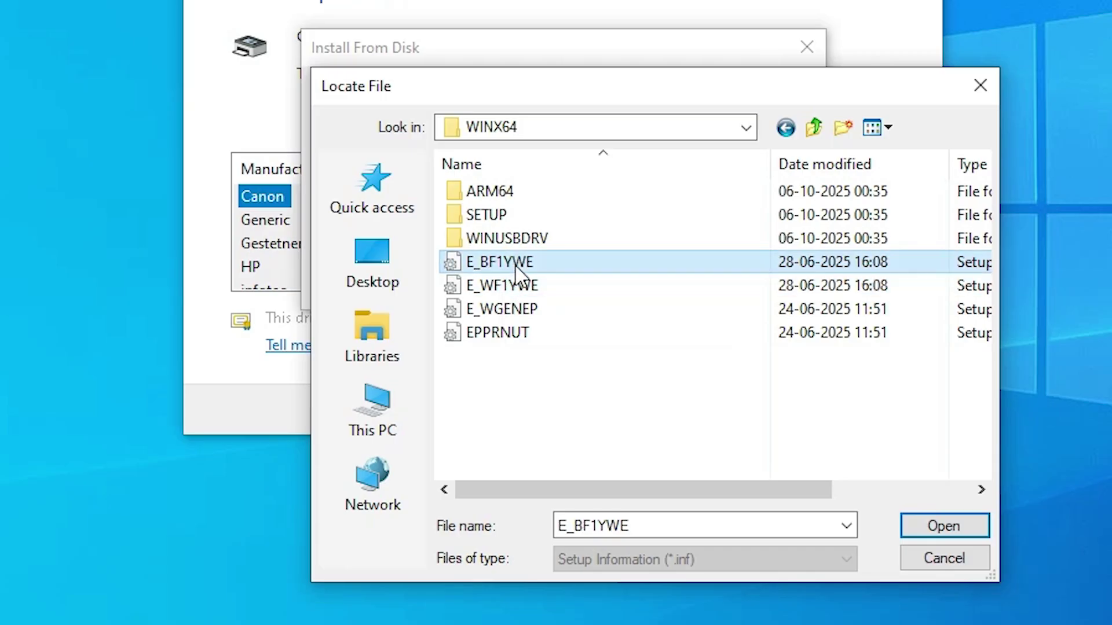
pyautogui.click(944, 527)
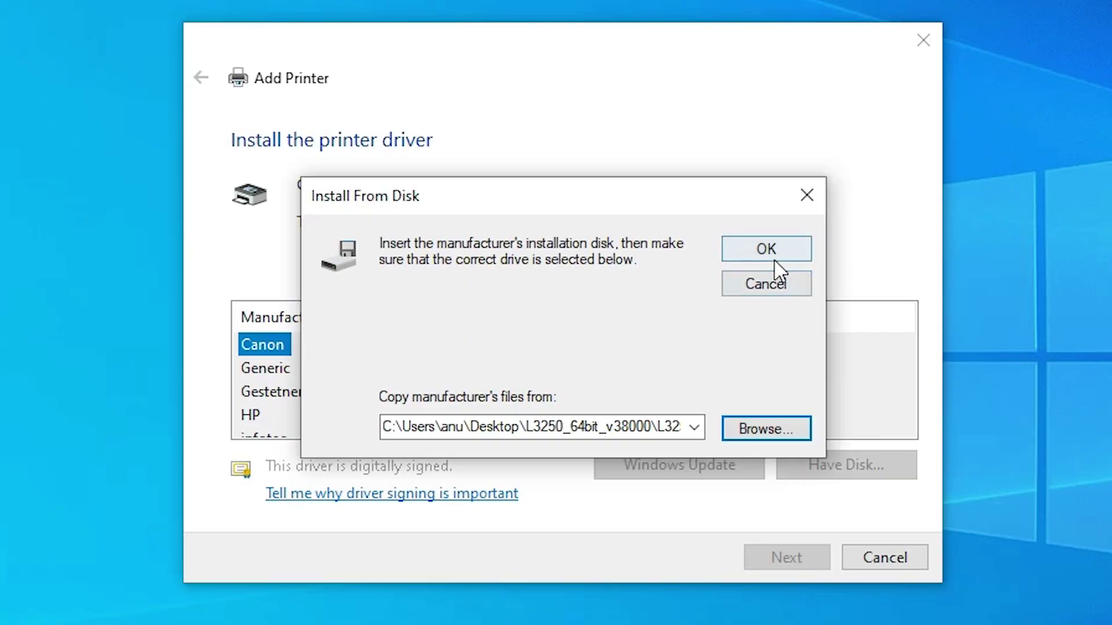
pyautogui.click(775, 261)
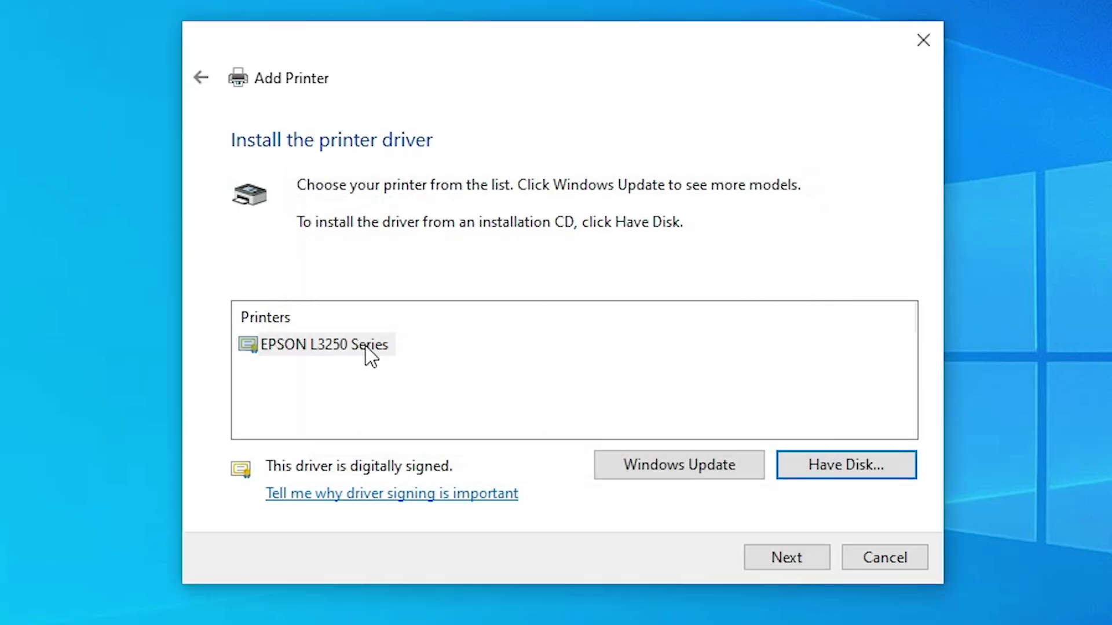
# Step: Choose the EPSON L3250 Series driver and shorten the printer name to 'EPSON L3250'
pyautogui.click(289, 353)
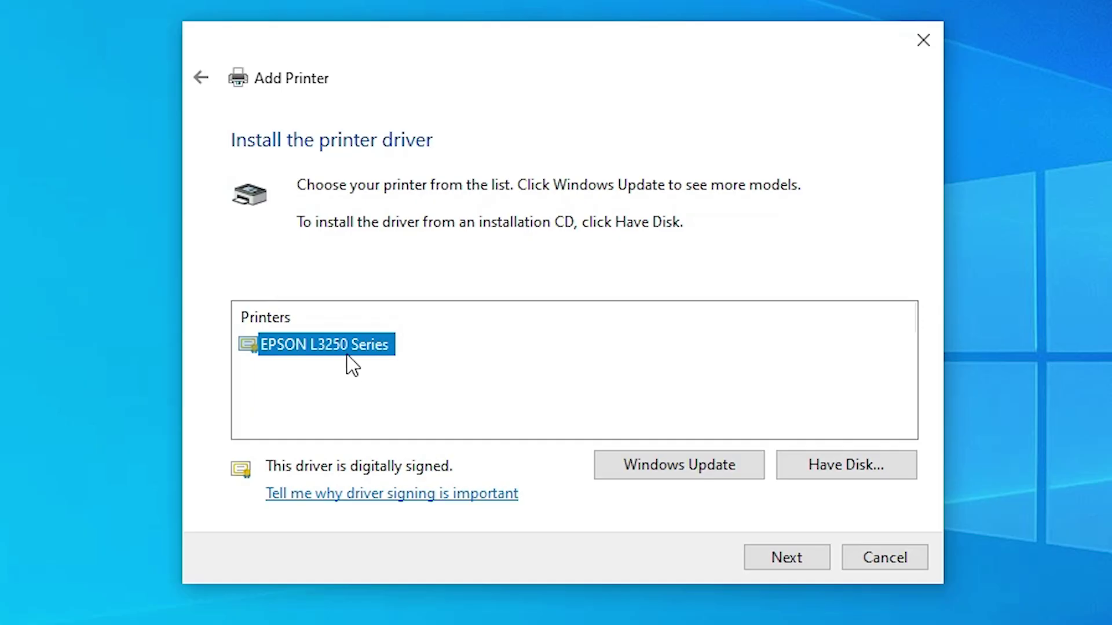
pyautogui.click(772, 549)
pyautogui.press('End')
pyautogui.hotkey('ctrl', 'shift', 'Left')
pyautogui.press('BackSpace')
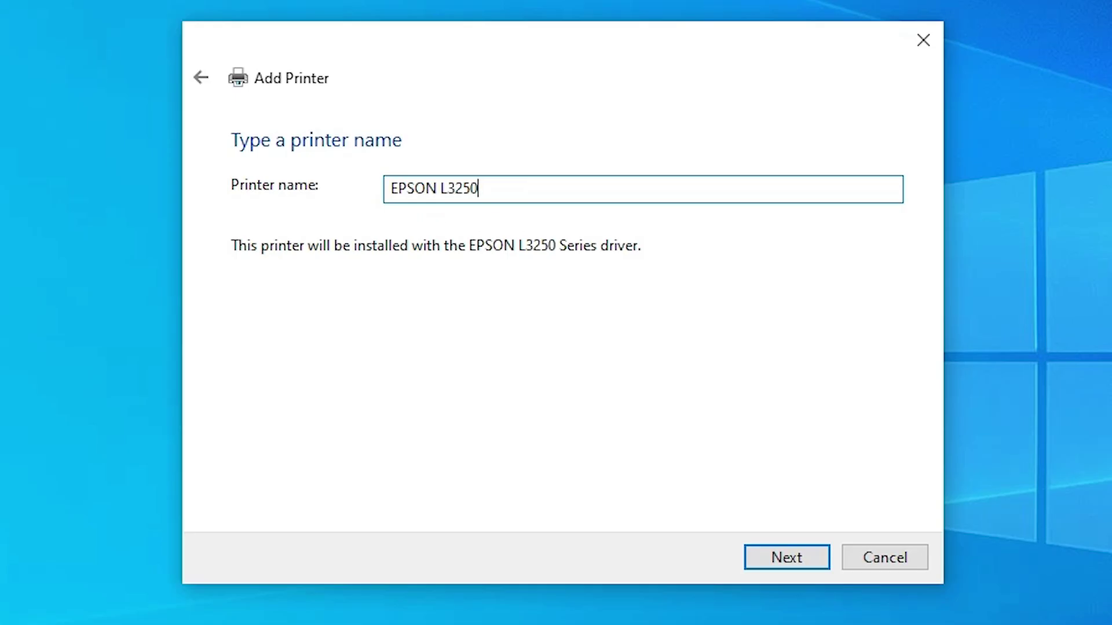
# Step: Install the printer with 'Do not share' selected and finish the wizard
pyautogui.click(782, 560)
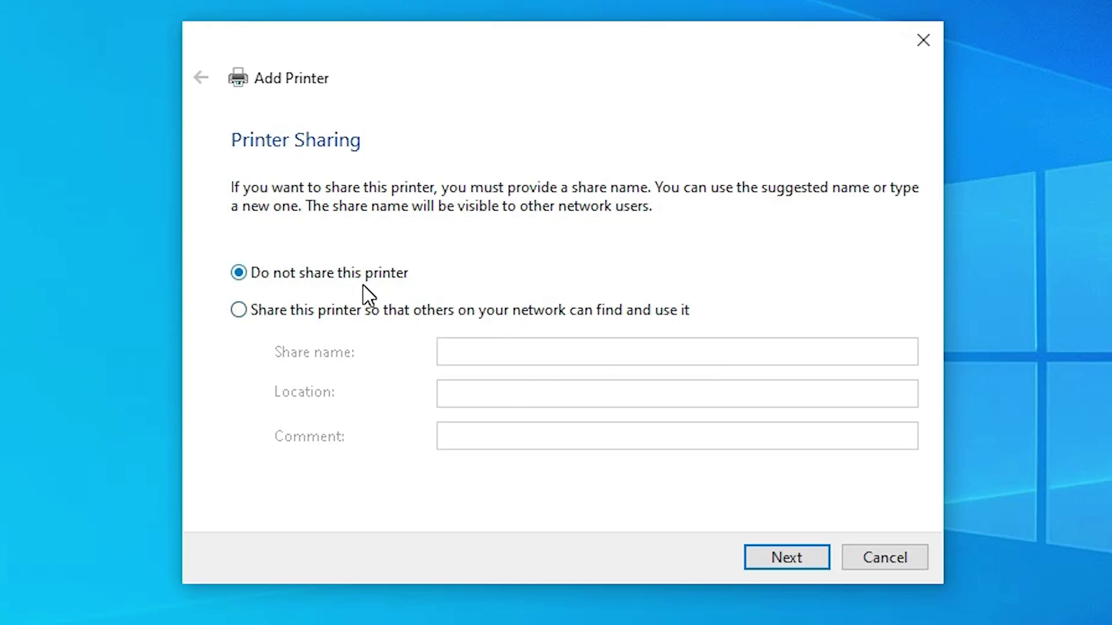
pyautogui.click(778, 562)
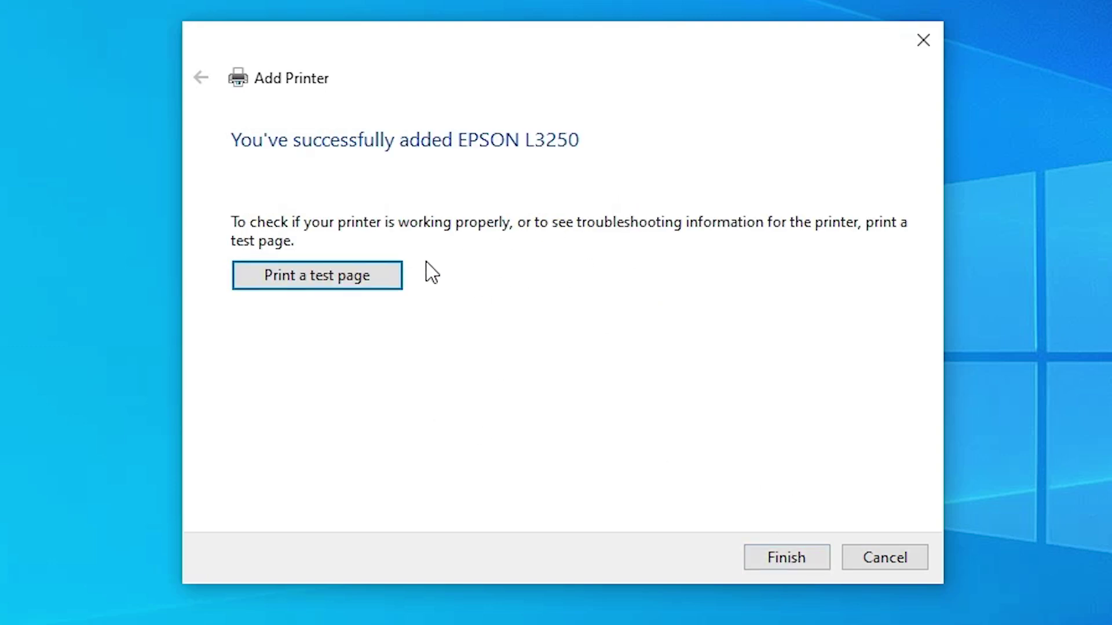
pyautogui.click(785, 558)
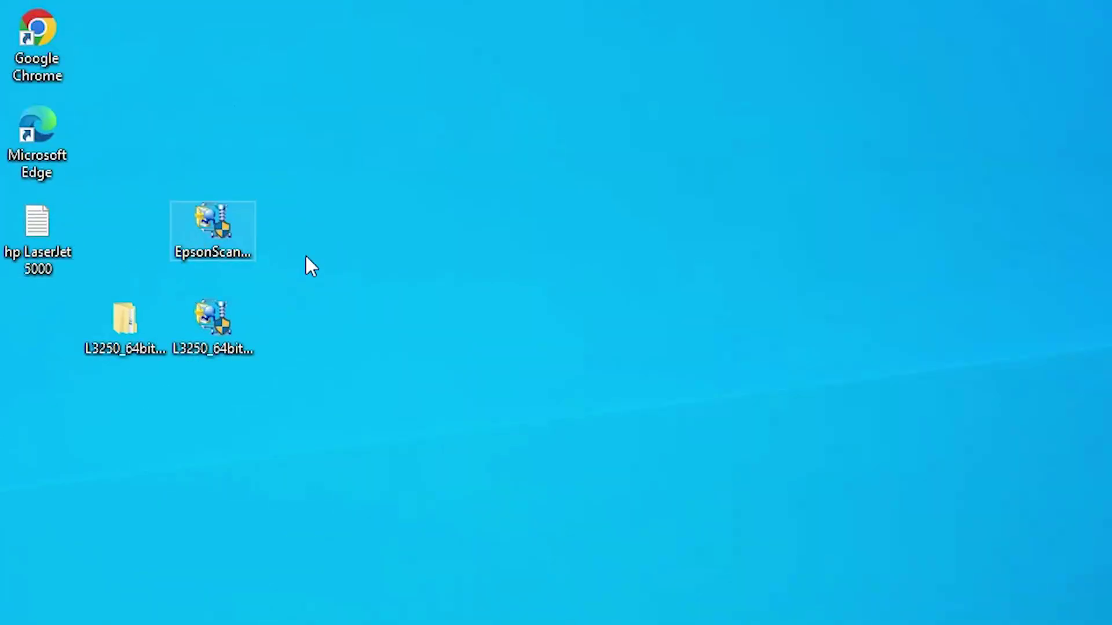
# Step: Launch the EpsonScan2 installer with administrator rights and approve the elevation prompt
pyautogui.click(120, 355)
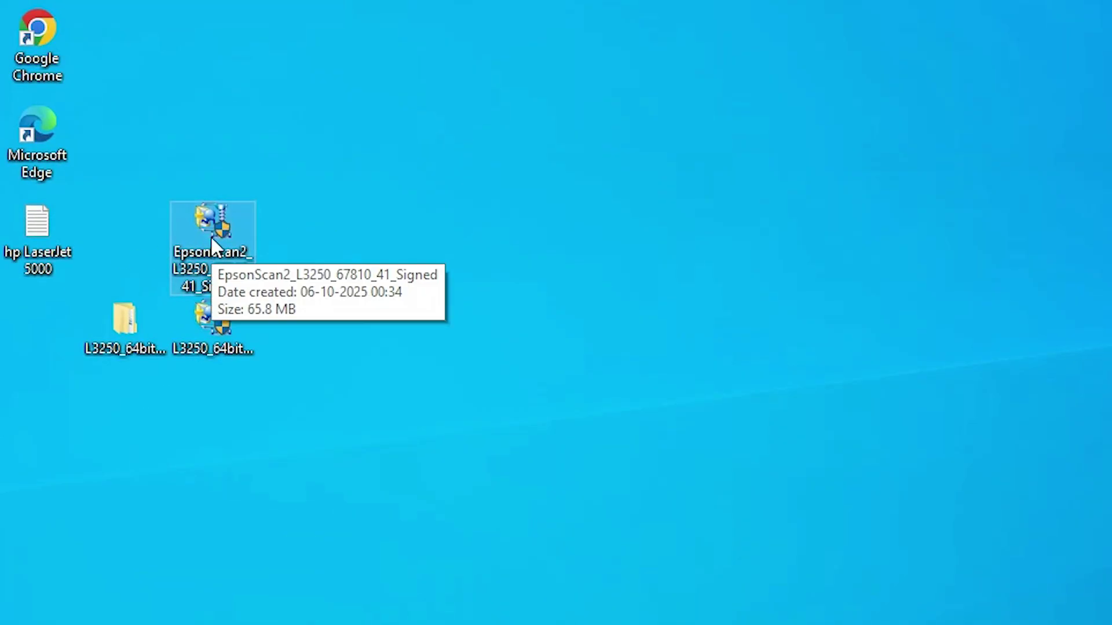
pyautogui.rightClick(211, 230)
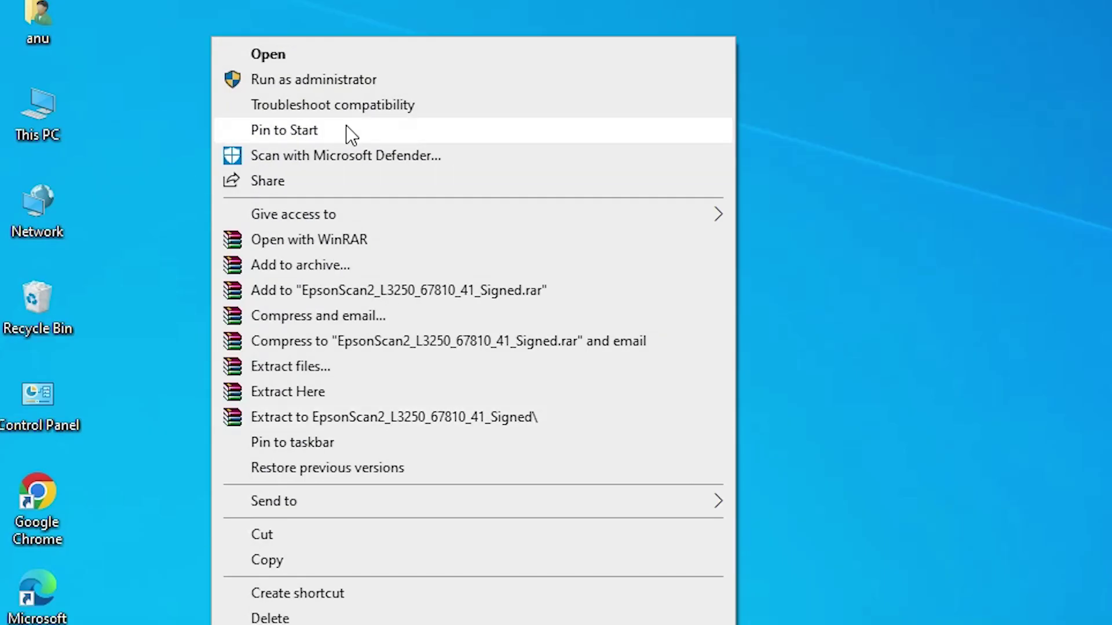
pyautogui.click(340, 81)
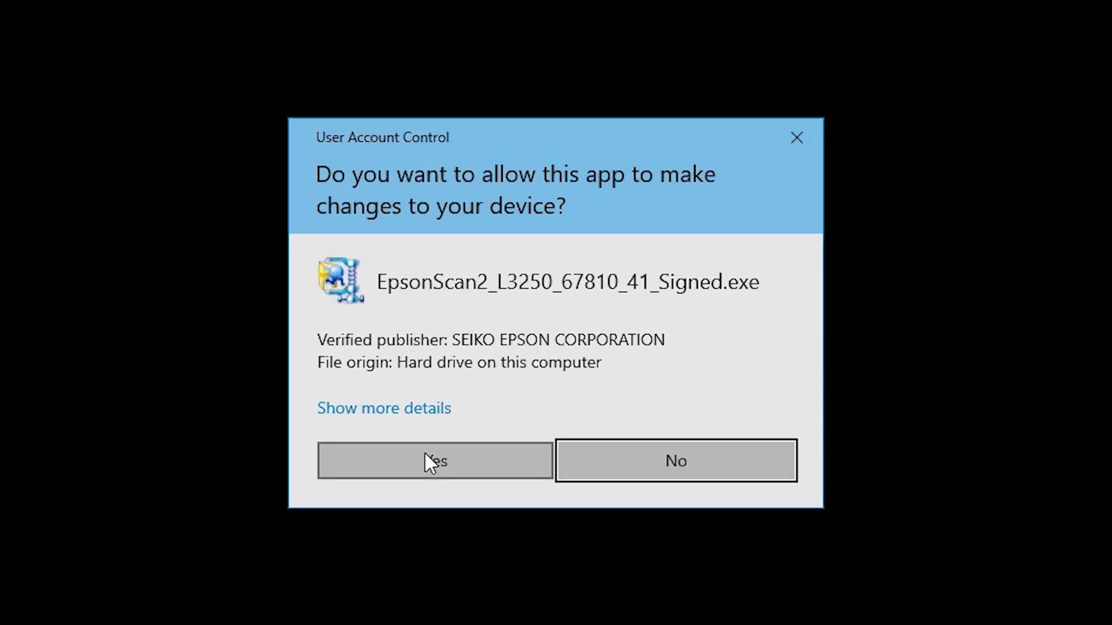
pyautogui.click(427, 460)
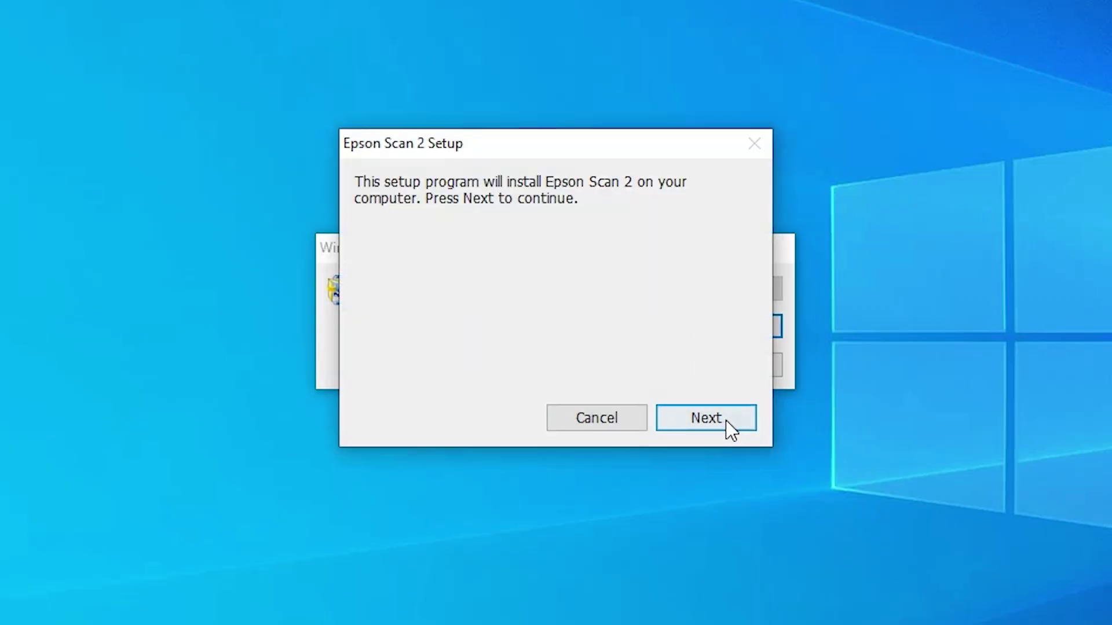
# Step: Accept the Epson Scan 2 license agreement, install it, and close the finished setup
pyautogui.click(725, 419)
pyautogui.click(472, 429)
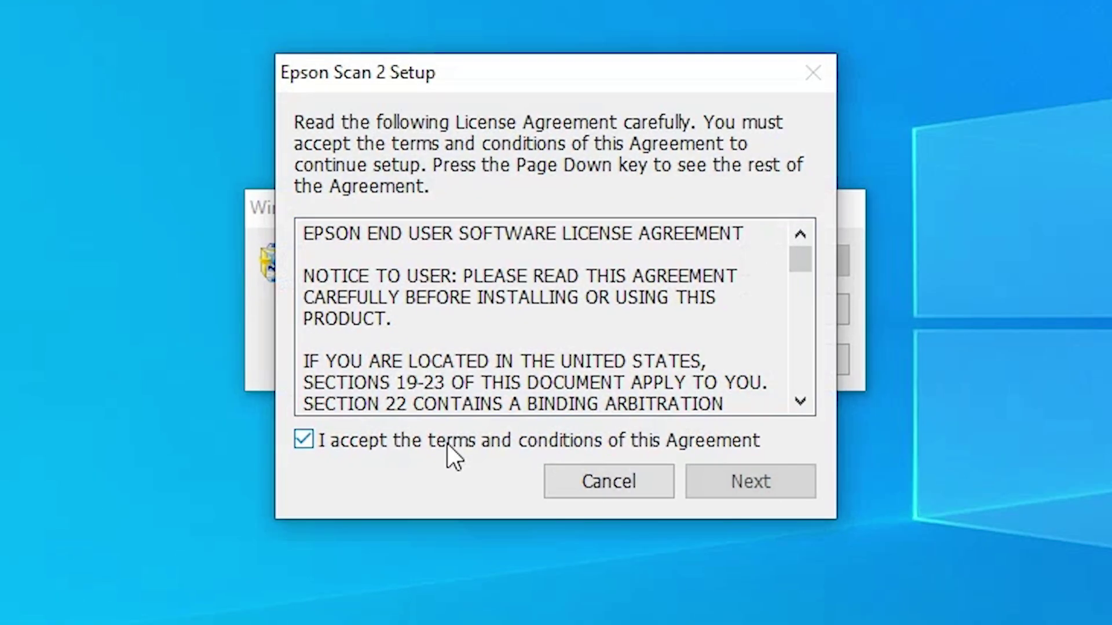
pyautogui.click(787, 478)
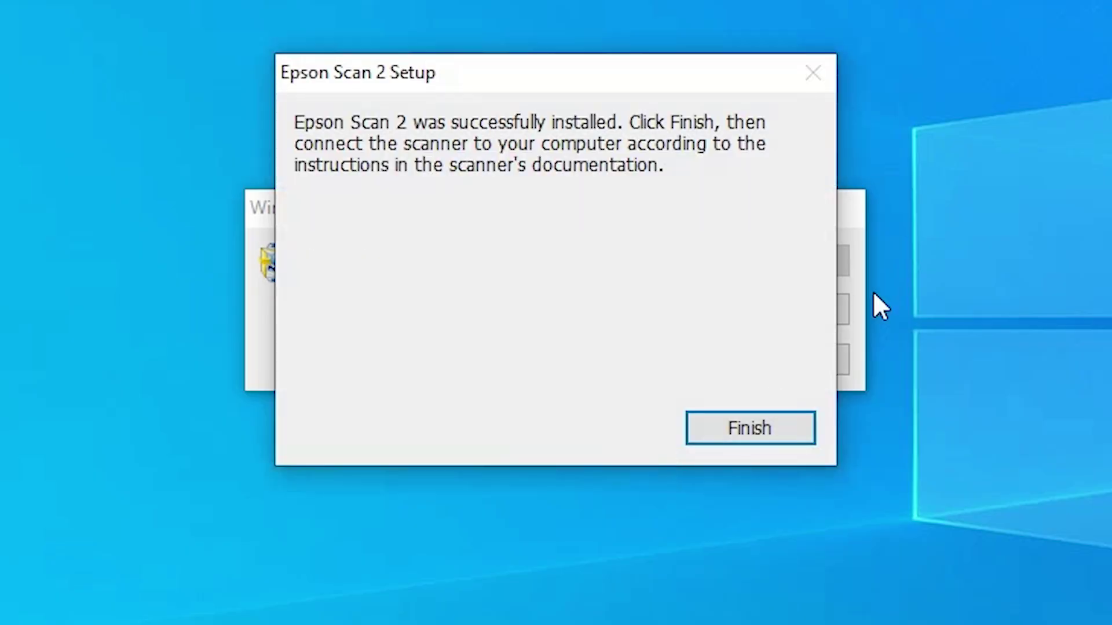
pyautogui.click(751, 425)
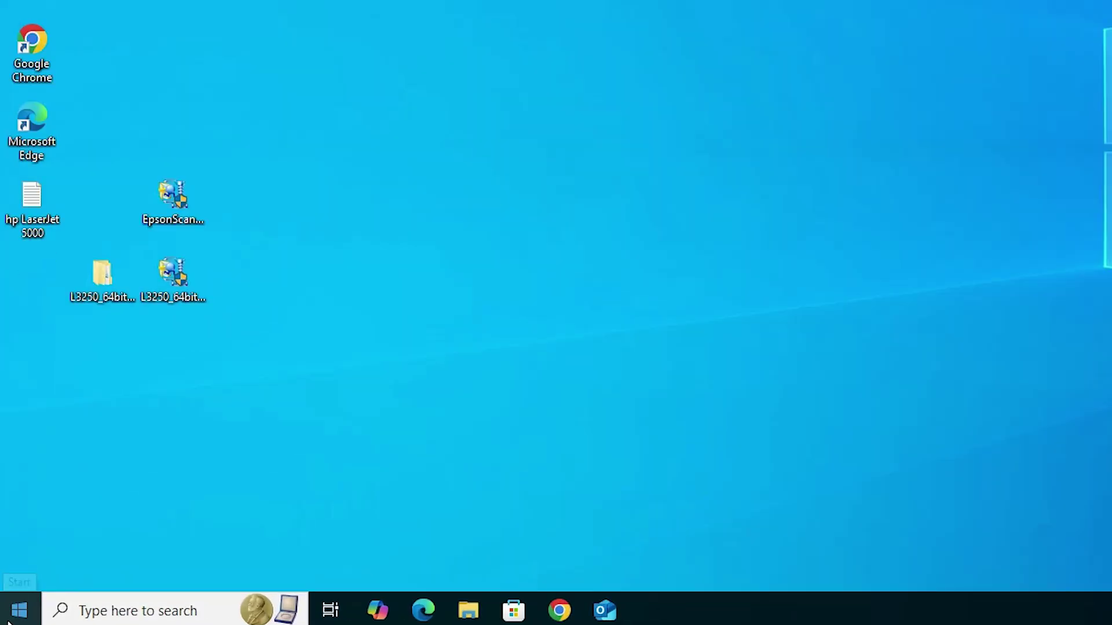
pyautogui.click(17, 610)
pyautogui.write('pr')
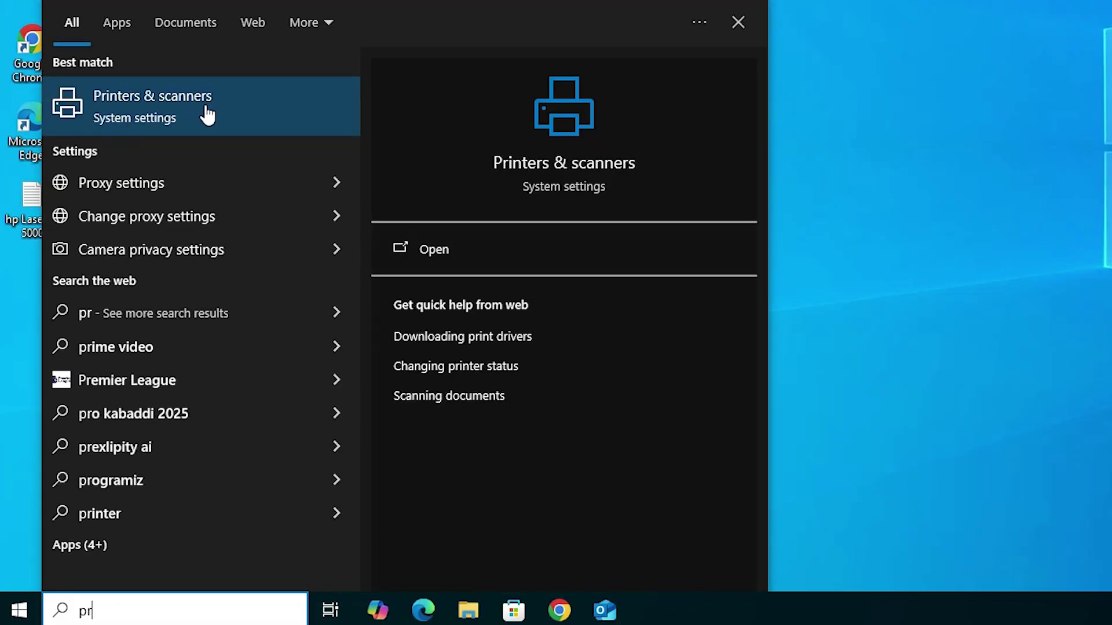
pyautogui.click(207, 113)
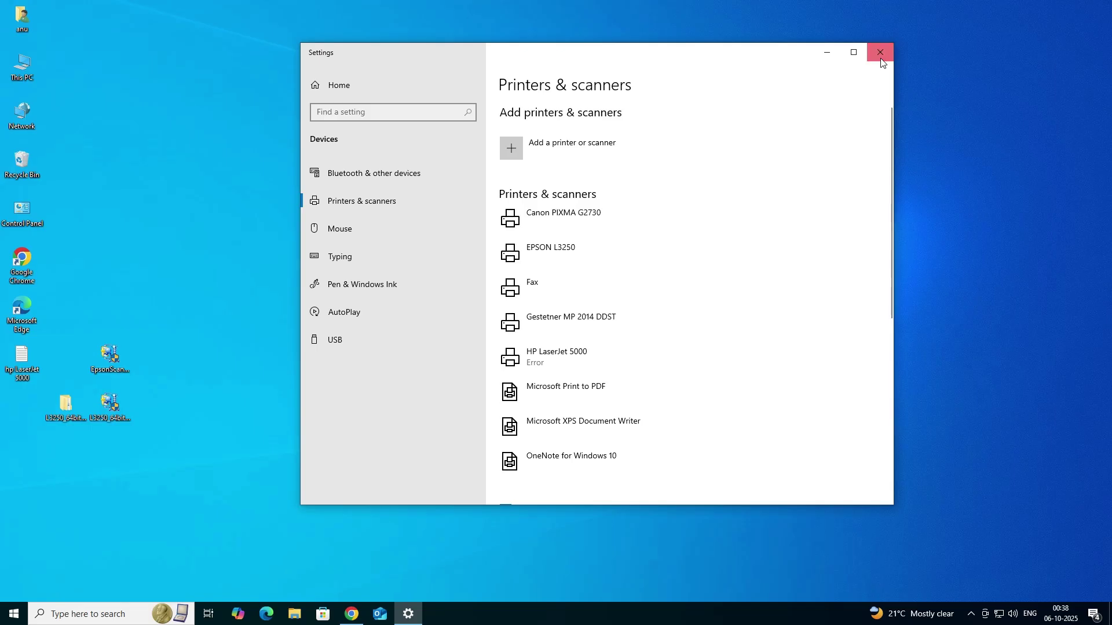
pyautogui.click(881, 50)
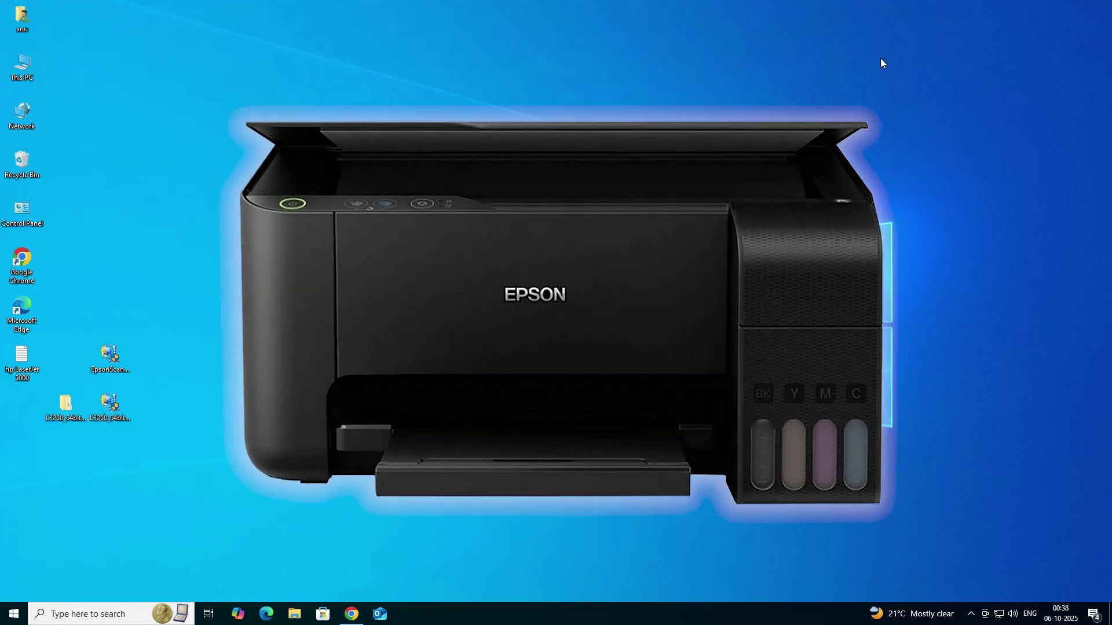